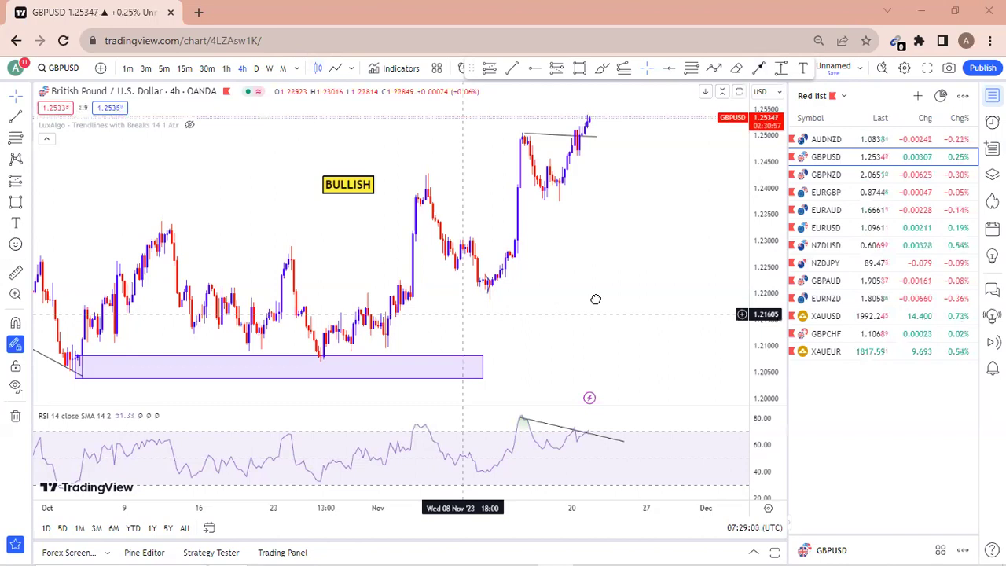
# Step: Examine the GBPUSD 4-hour price swings, the purple support zone and the RSI trendline, including the price action back to September
pyautogui.hscroll(-2, 566, 308)
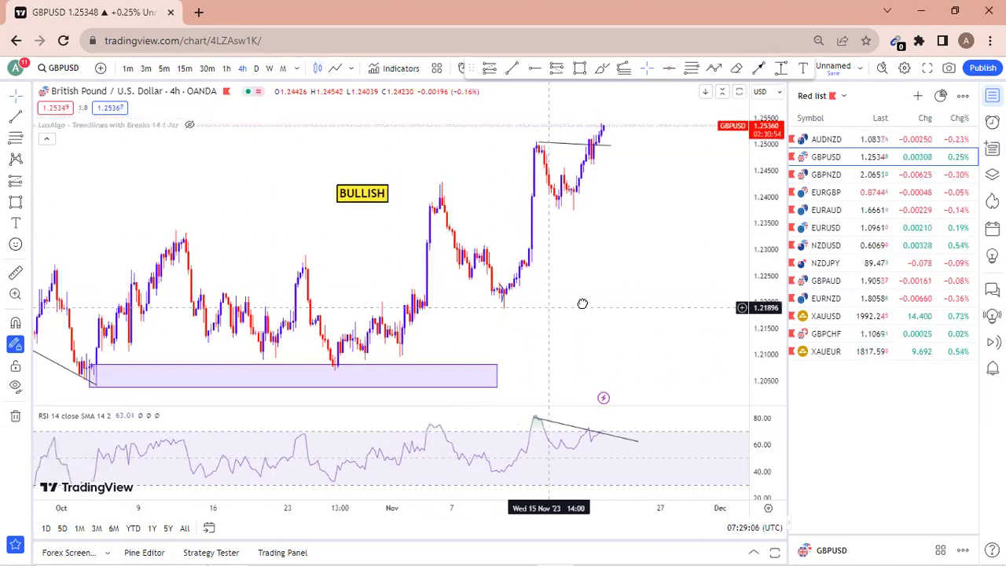
pyautogui.moveTo(582, 303); pyautogui.dragTo(595, 298)
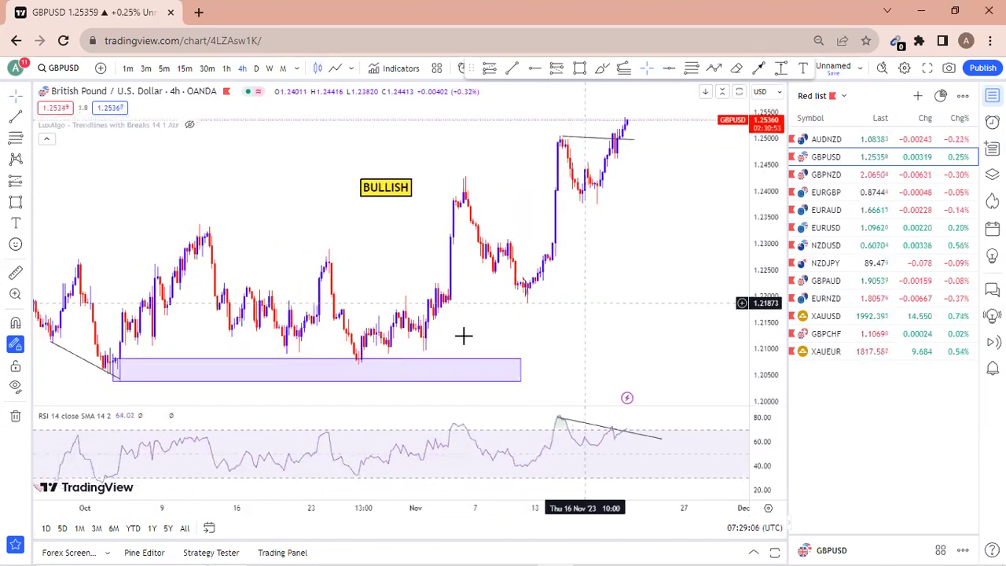
pyautogui.hscroll(-2, 119, 375)
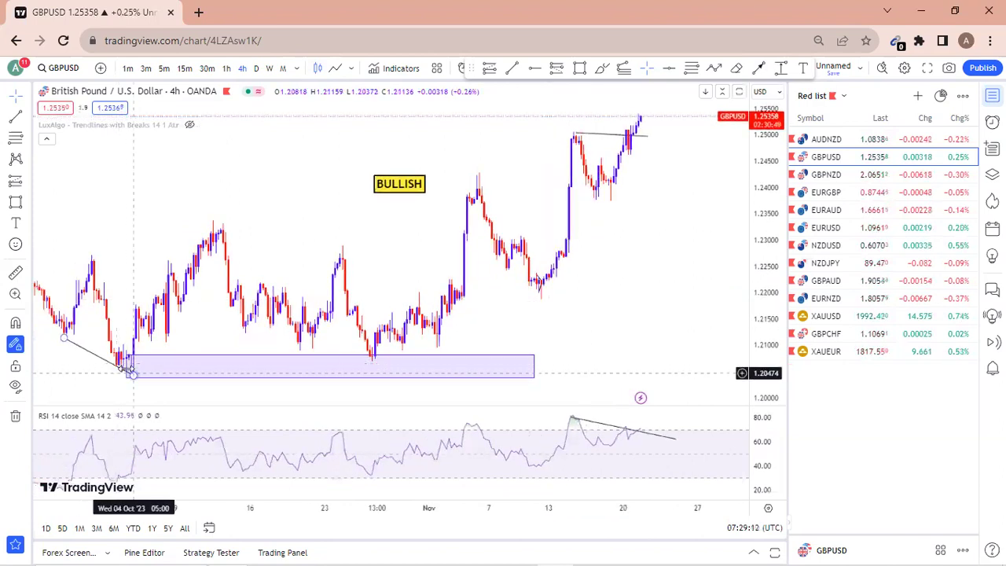
pyautogui.click(129, 370)
pyautogui.click(607, 237)
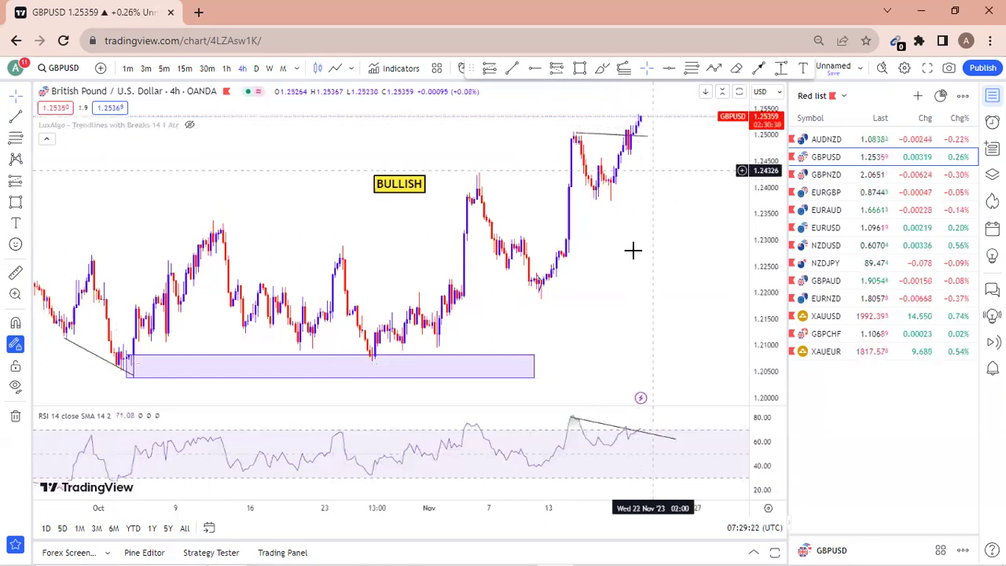
pyautogui.click(567, 426)
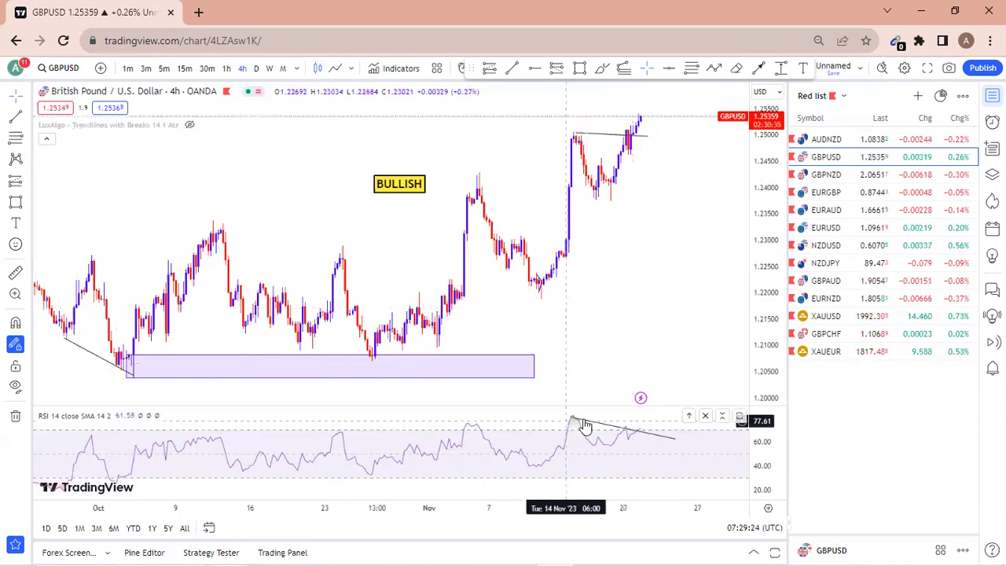
pyautogui.click(661, 438)
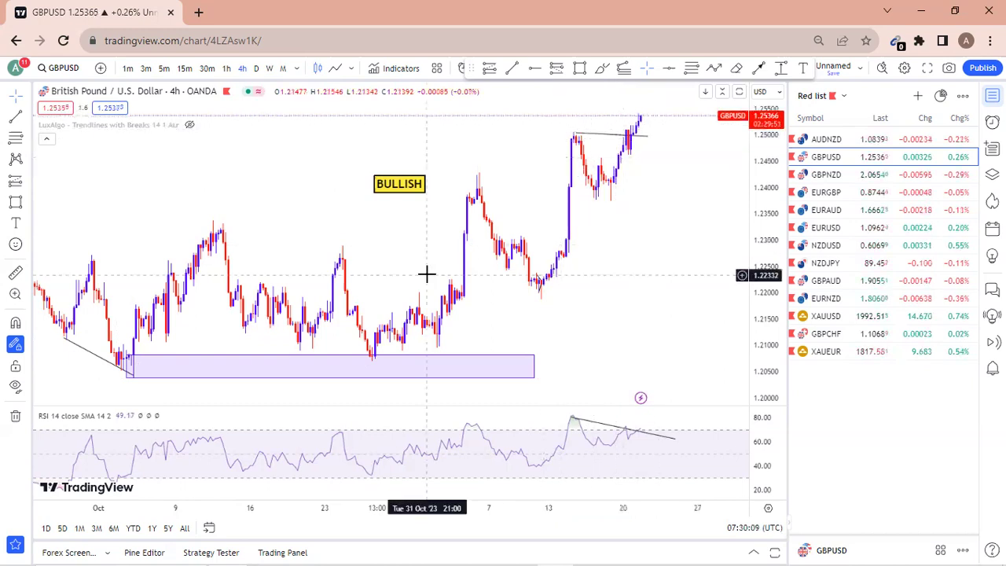
pyautogui.scroll(-1, 411, 262)
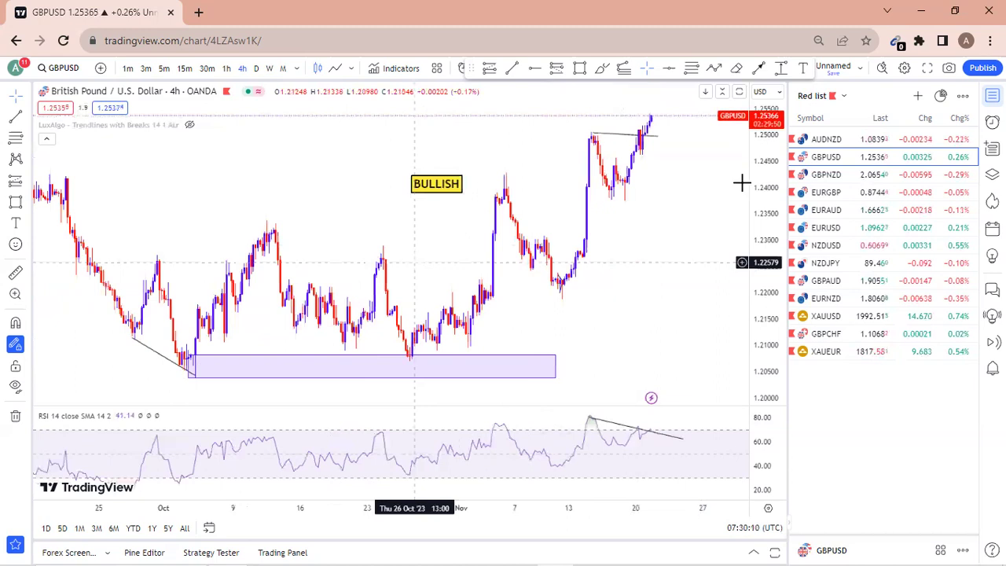
pyautogui.scroll(-3, 742, 183)
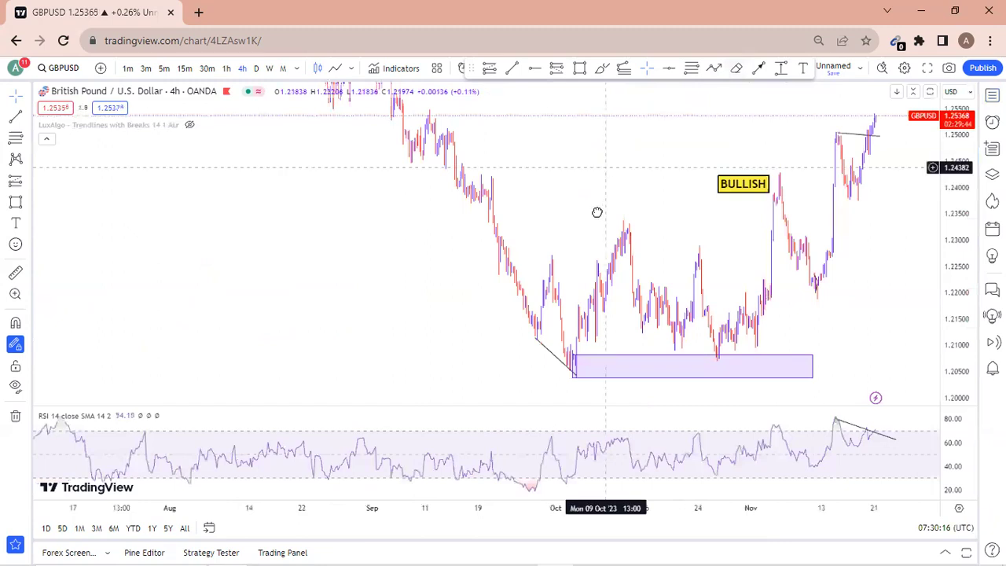
pyautogui.moveTo(597, 213); pyautogui.dragTo(544, 218)
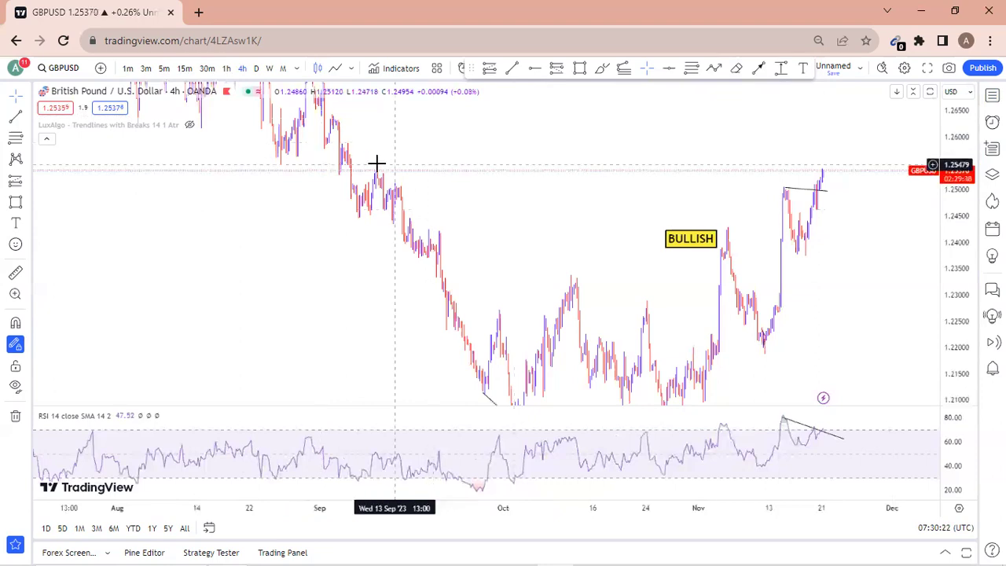
pyautogui.scroll(2, 226, 197)
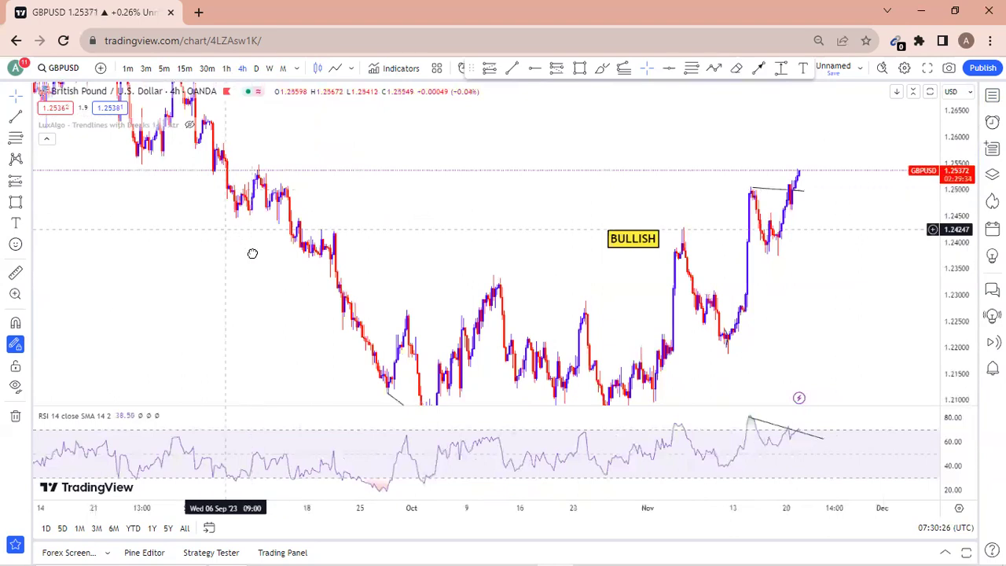
pyautogui.moveTo(253, 253); pyautogui.dragTo(269, 173)
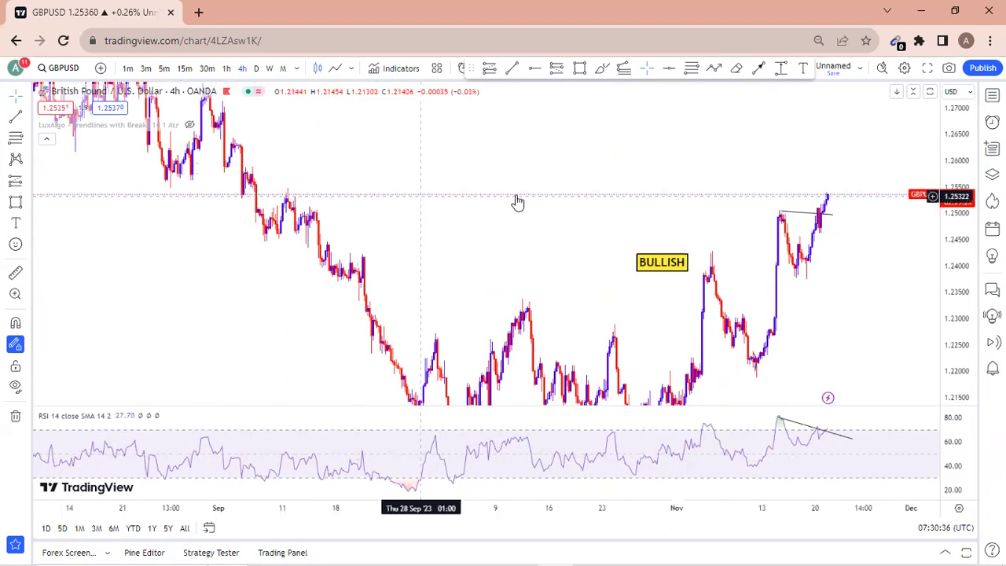
pyautogui.click(568, 74)
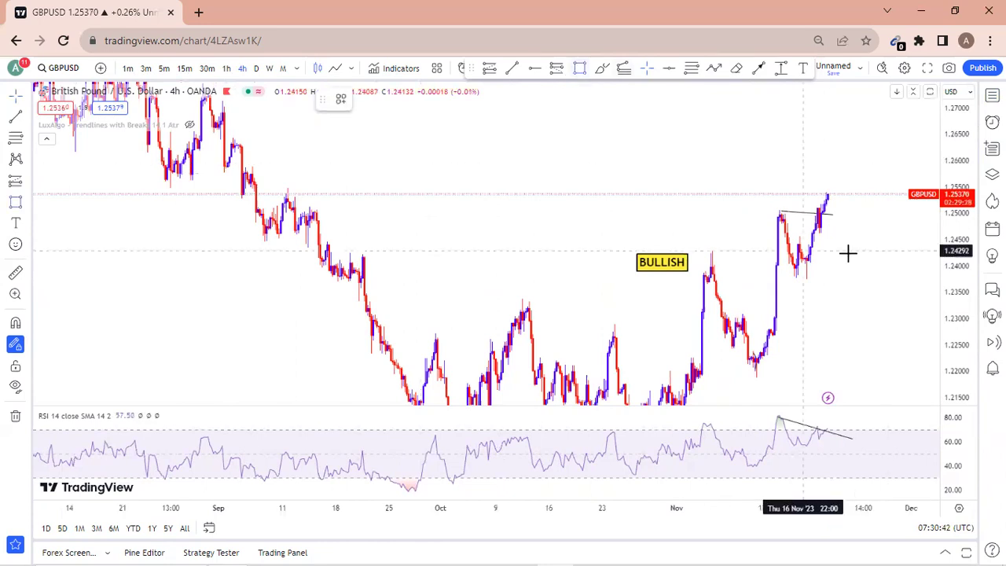
pyautogui.rightClick(725, 197)
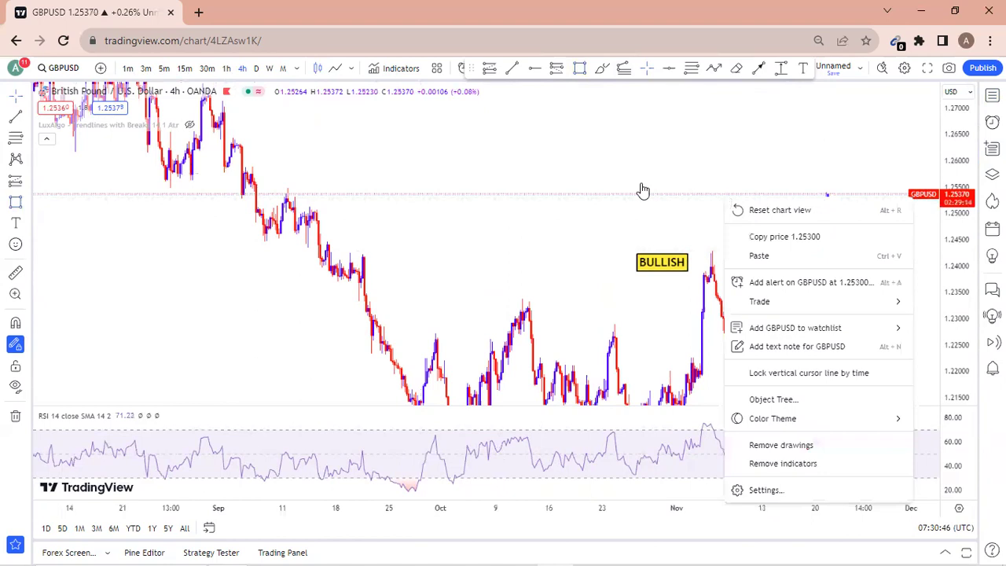
pyautogui.scroll(3, 577, 164)
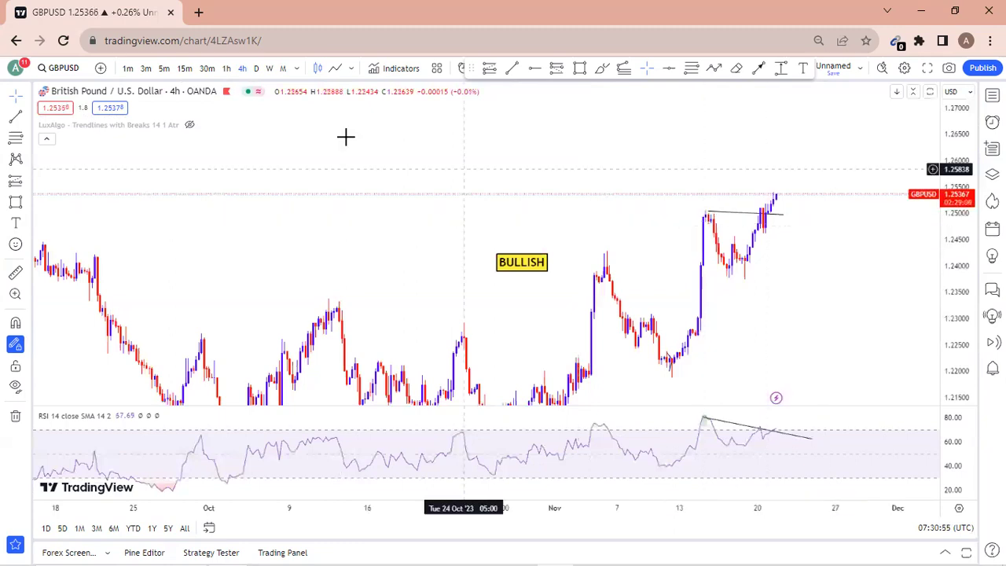
# Step: Switch the GBPUSD chart to the 1-hour timeframe and draw a small rectangle around the latest candles of 21 November
pyautogui.click(228, 68)
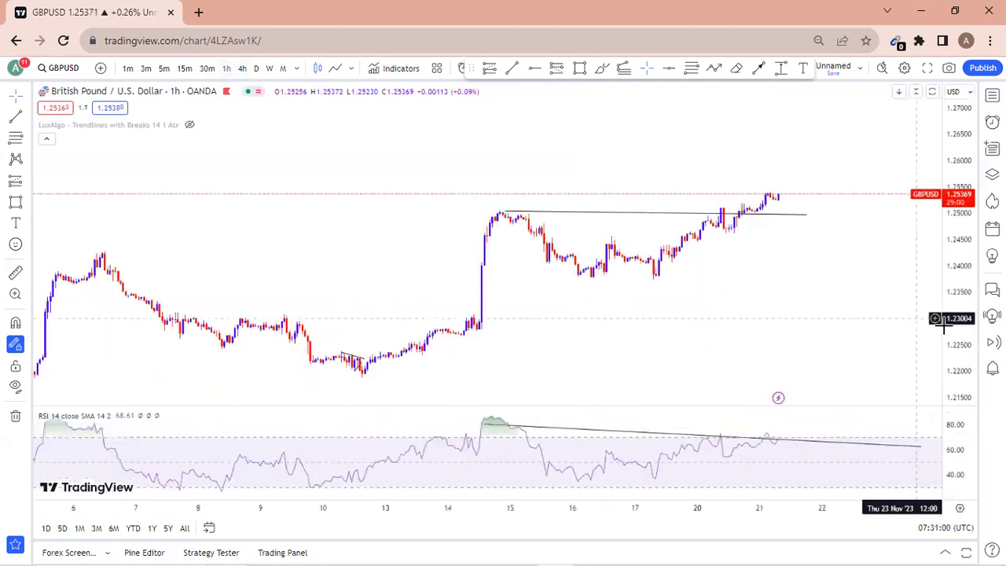
pyautogui.scroll(2, 957, 322)
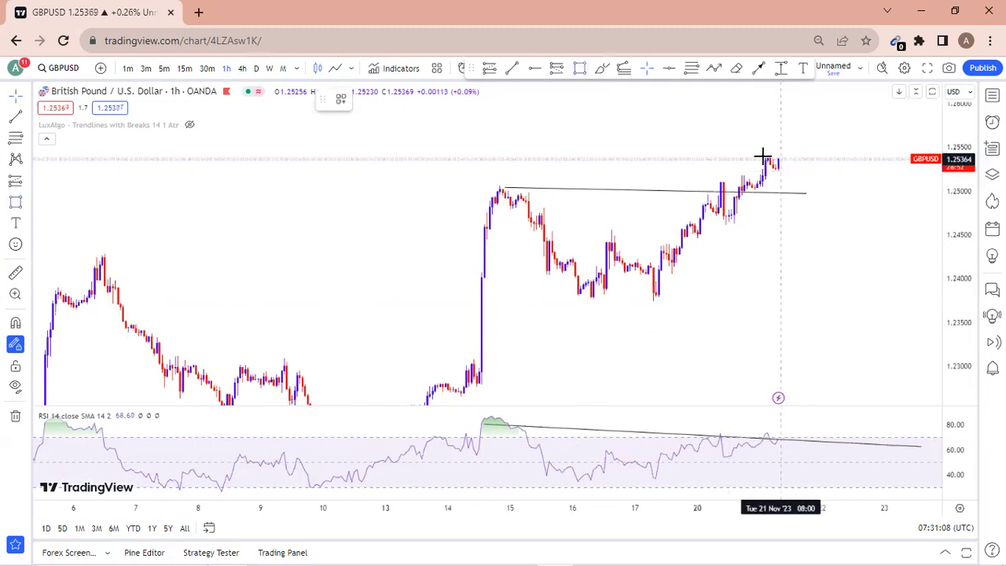
pyautogui.moveTo(780, 162); pyautogui.dragTo(786, 176)
pyautogui.rightClick(865, 161)
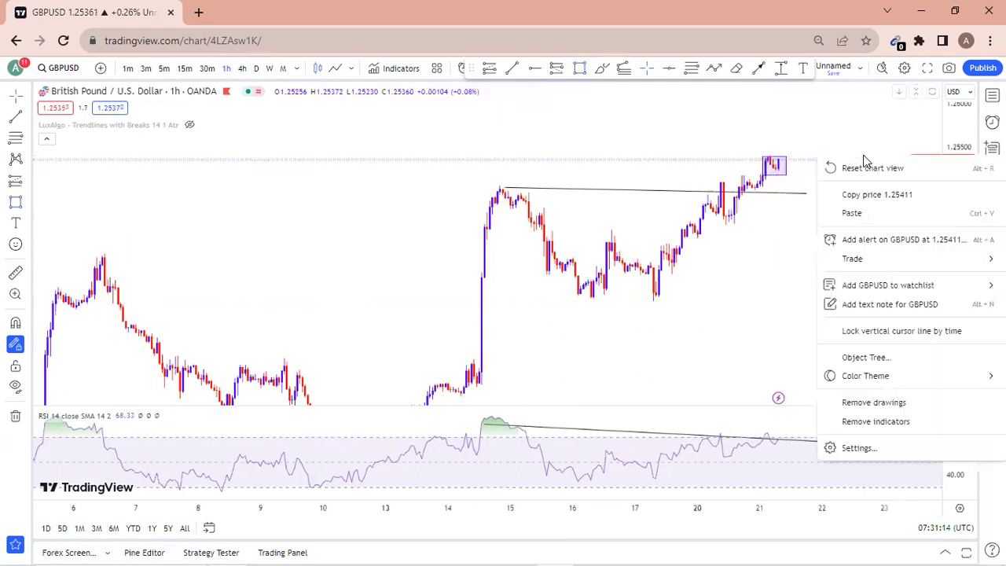
pyautogui.click(231, 113)
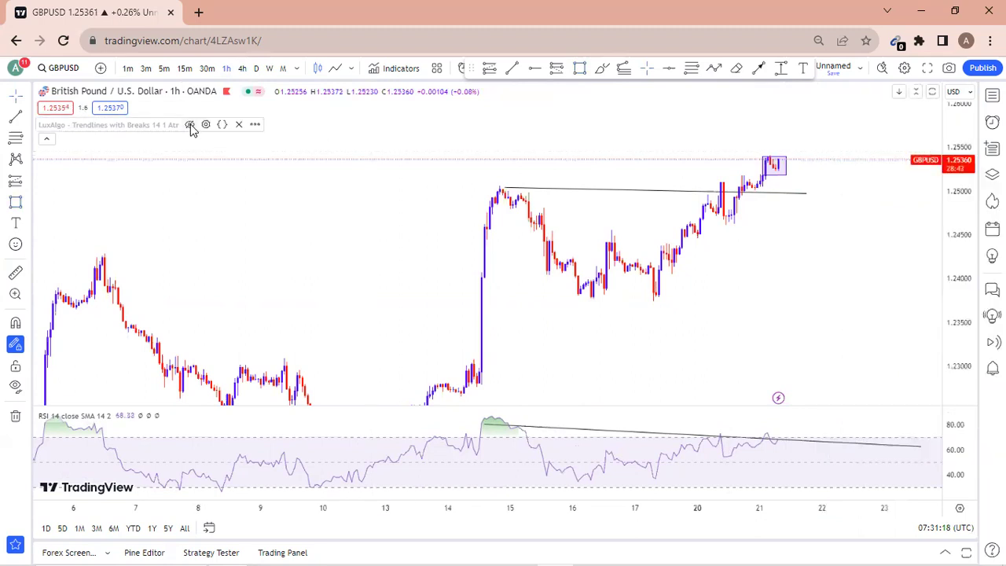
# Step: Toggle the visibility of the LuxAlgo Trendlines with Breaks indicator on the 1-hour chart and undo it
pyautogui.click(189, 125)
pyautogui.hotkey('ctrl', 'z')
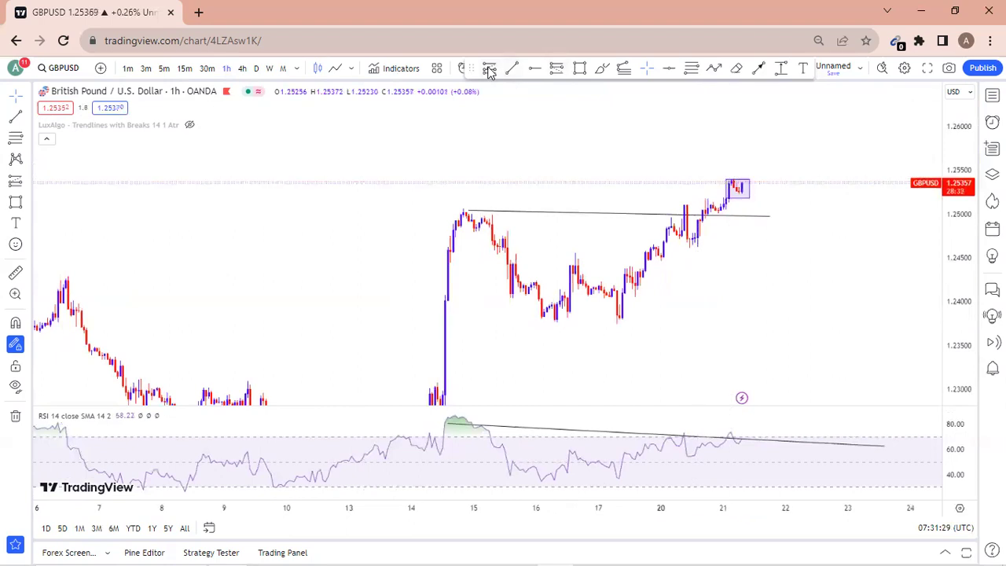
# Step: Place a long position at the marked rectangle with entry at about 1.25377, stop at about 1.25135 and target at about 1.25781
pyautogui.click(732, 183)
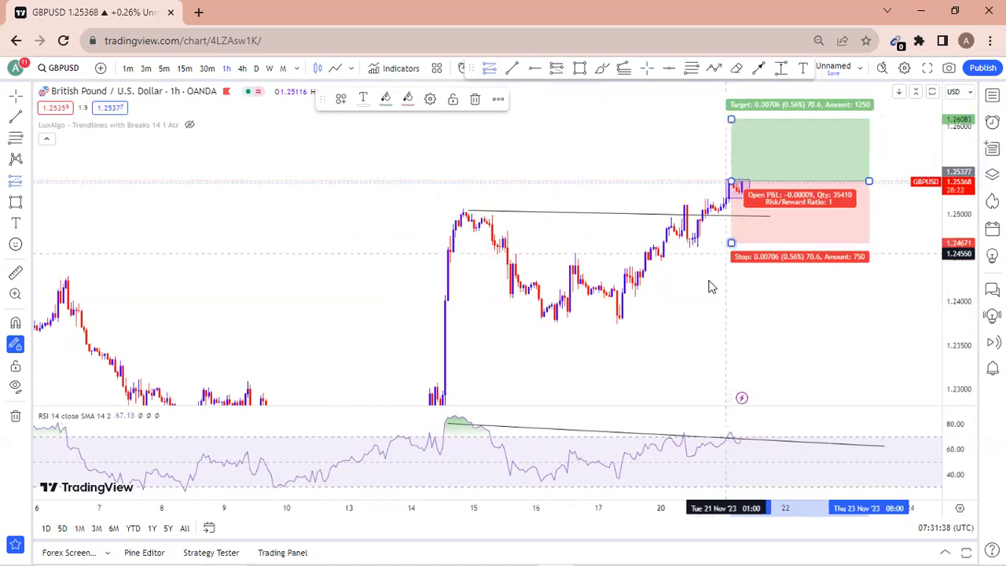
pyautogui.rightClick(705, 250)
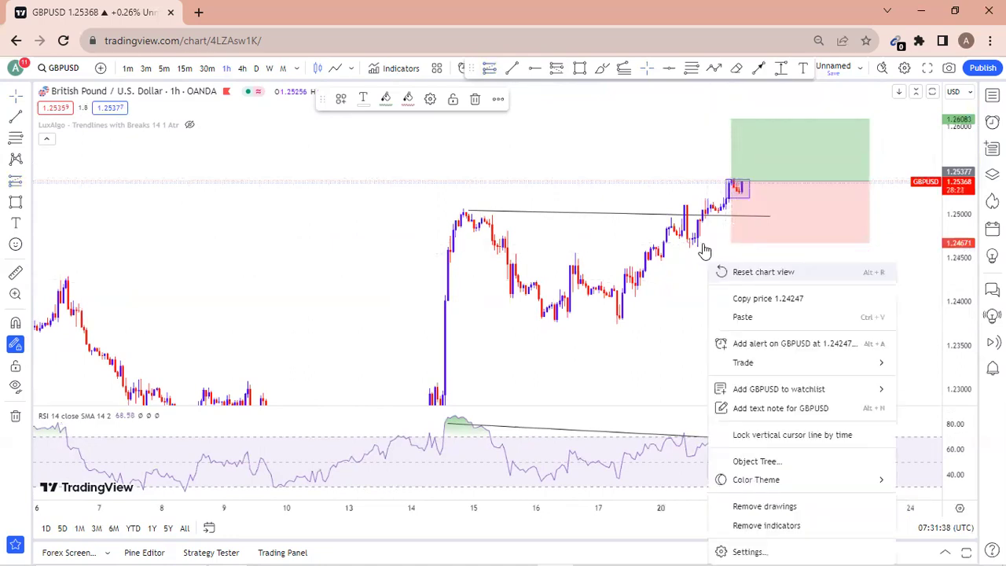
pyautogui.click(731, 229)
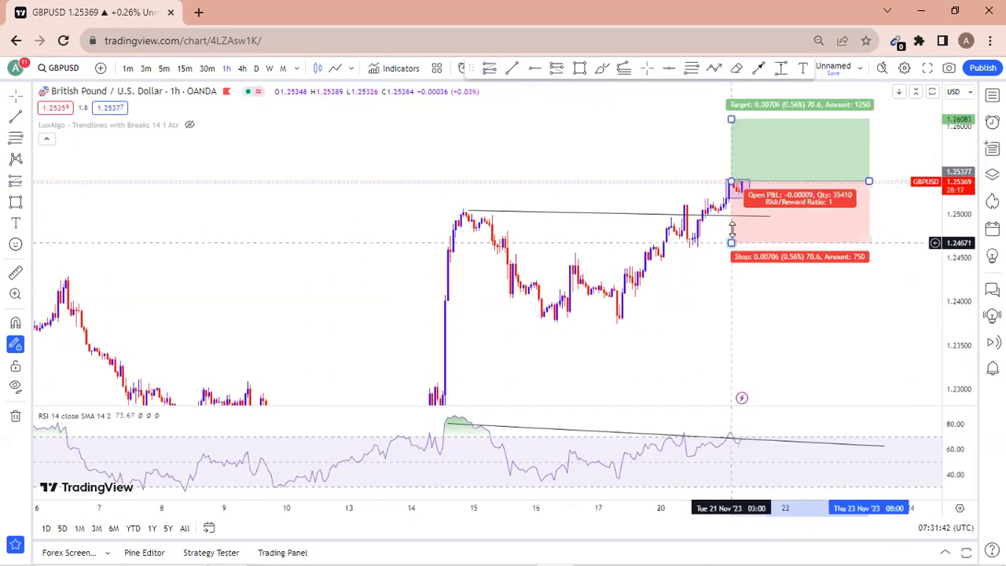
pyautogui.moveTo(732, 229); pyautogui.dragTo(733, 197)
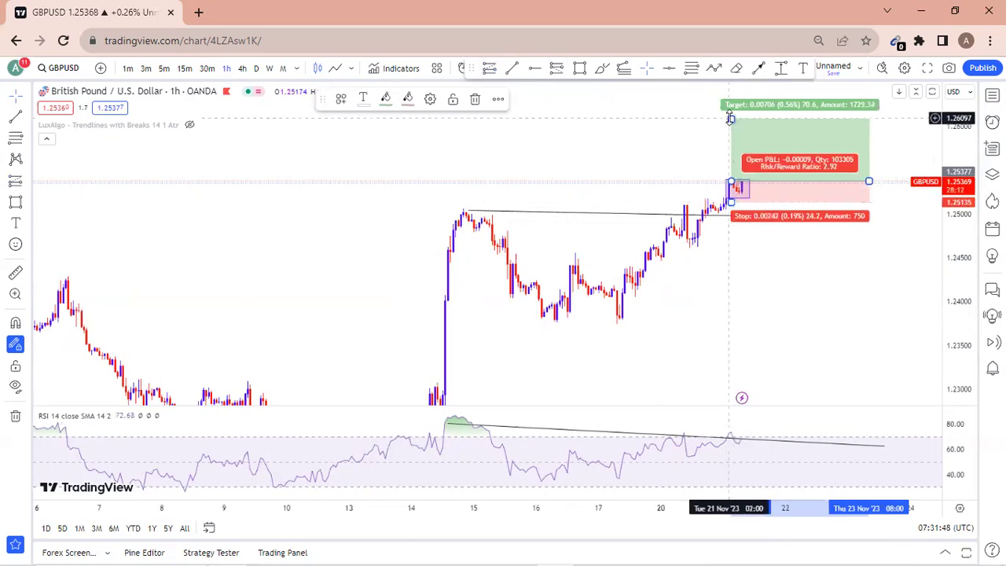
pyautogui.moveTo(730, 117); pyautogui.dragTo(725, 145)
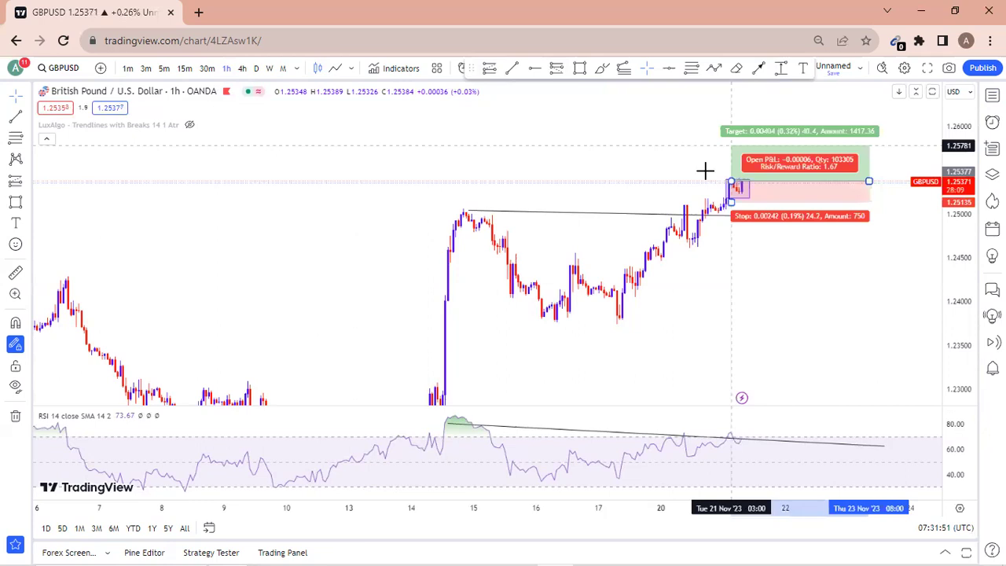
pyautogui.click(801, 152)
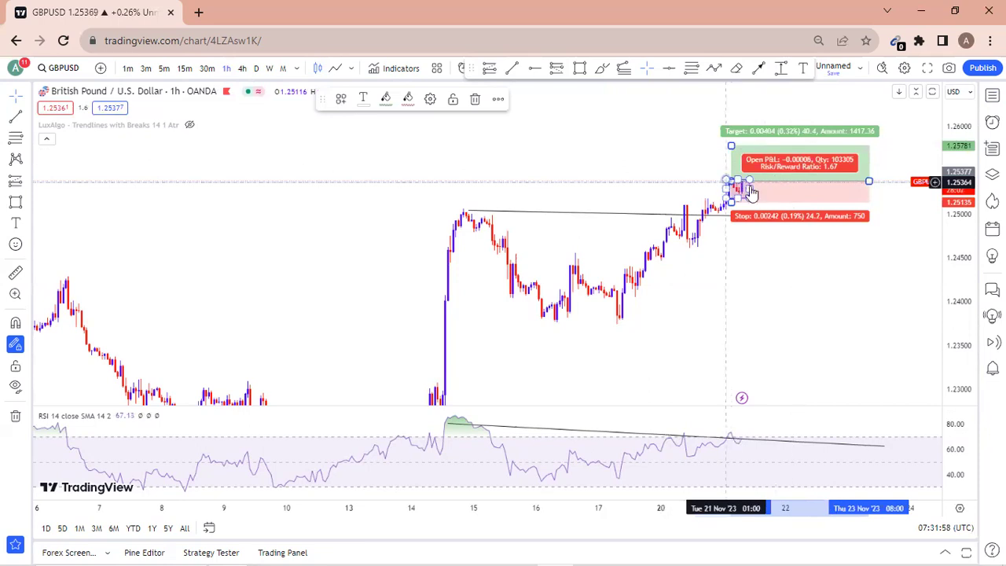
pyautogui.click(711, 305)
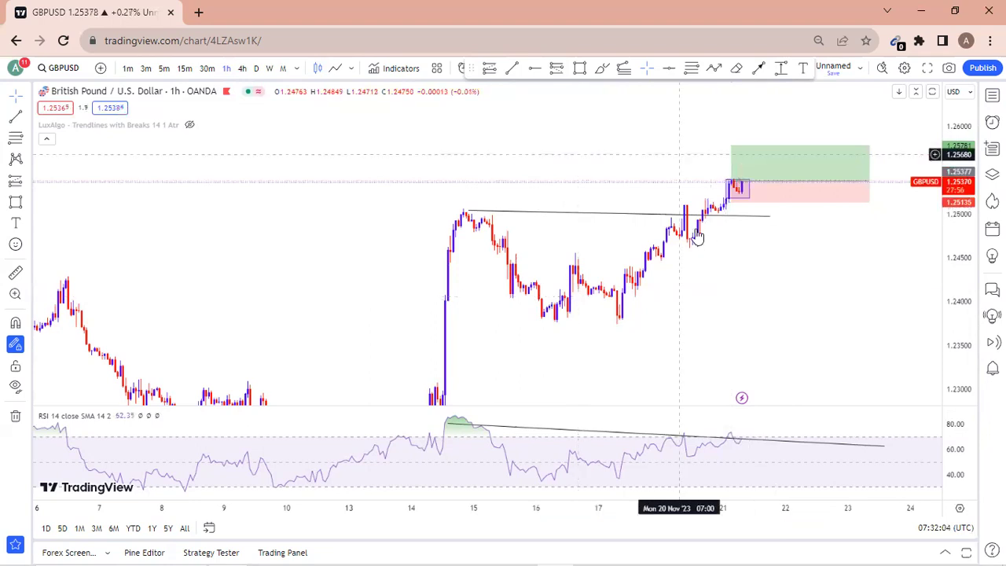
# Step: On the 30-minute chart, draw rising trend lines from about 1.24631 to 1.25364 under the lows and 1.25162 to 1.25599 above the highs
pyautogui.click(208, 69)
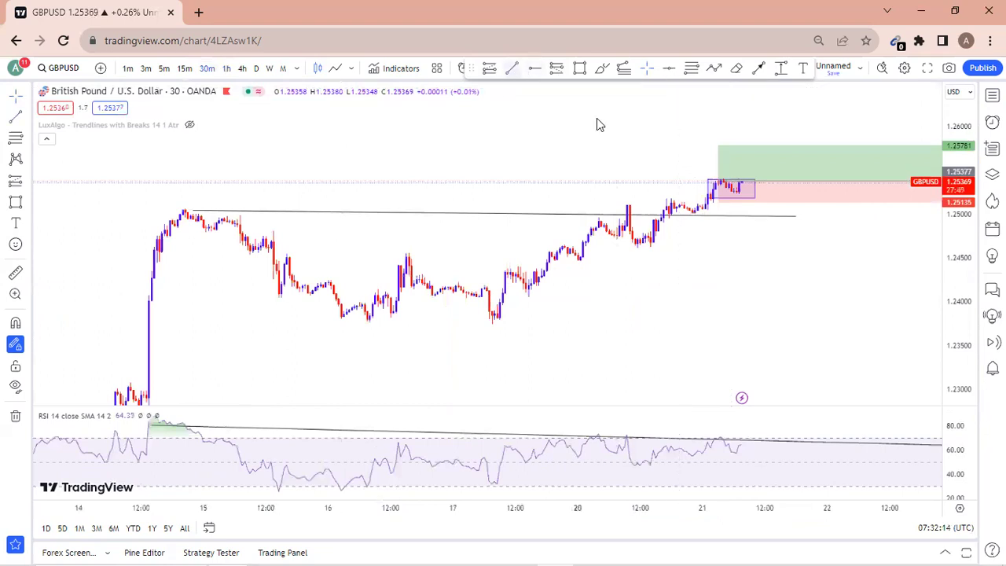
pyautogui.click(640, 245)
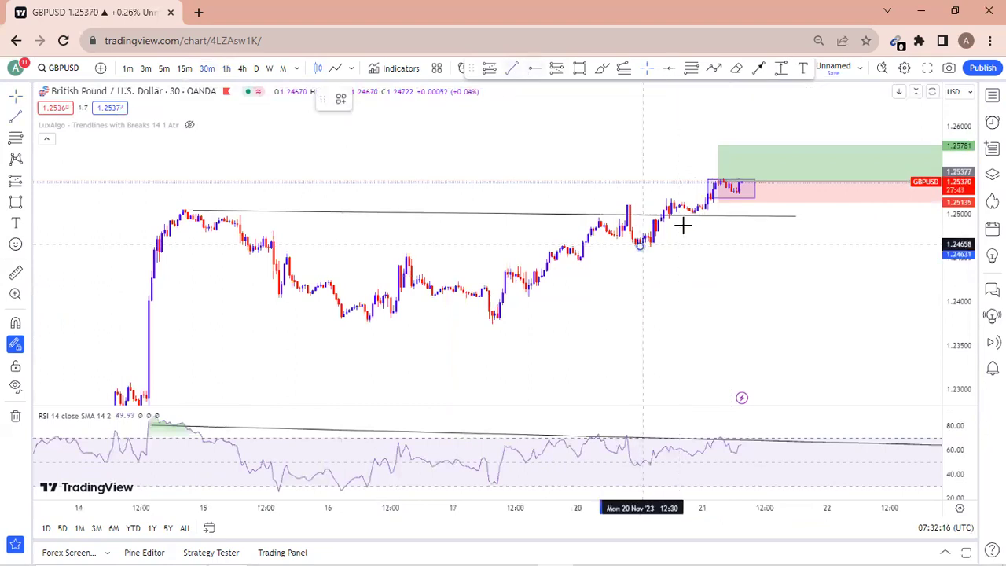
pyautogui.click(755, 182)
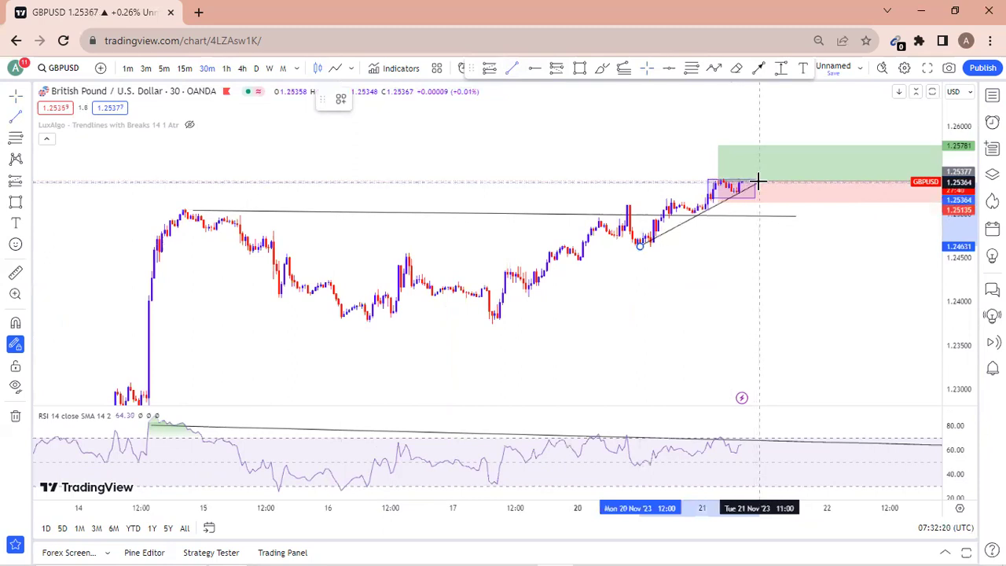
pyautogui.click(759, 182)
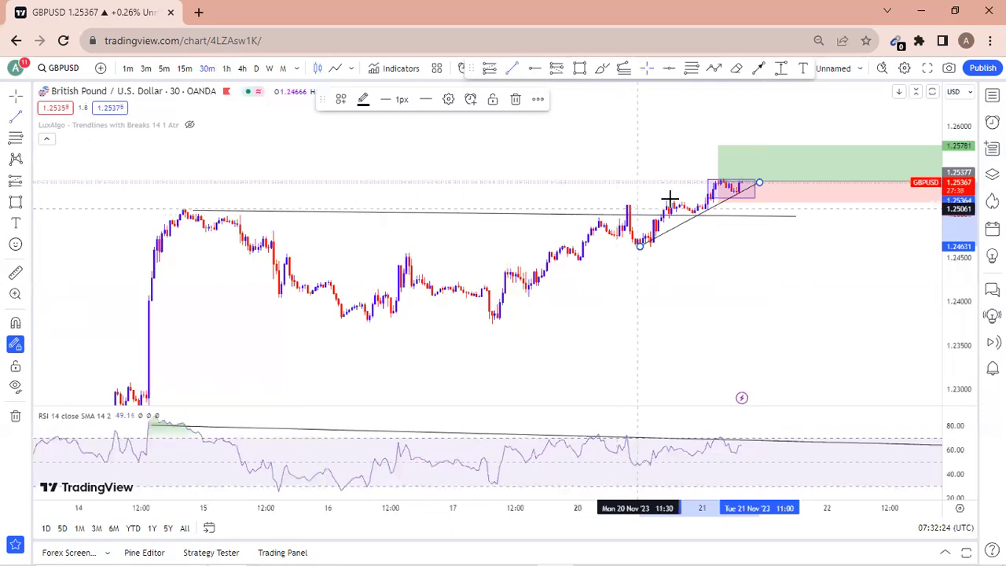
pyautogui.click(749, 162)
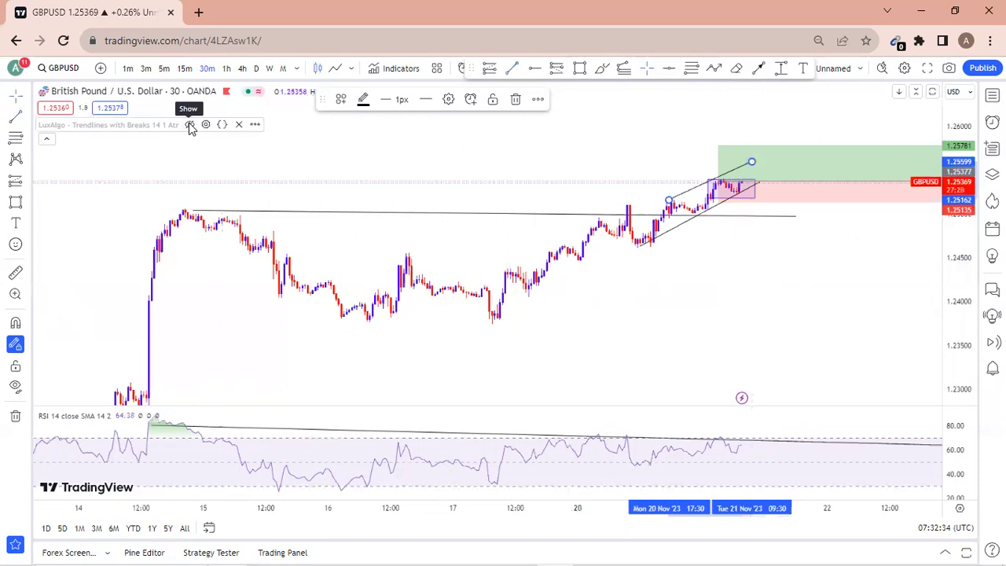
# Step: Switch to the 15-minute timeframe and show the LuxAlgo Trendlines with Breaks indicator on the GBPUSD chart
pyautogui.click(189, 127)
pyautogui.click(190, 127)
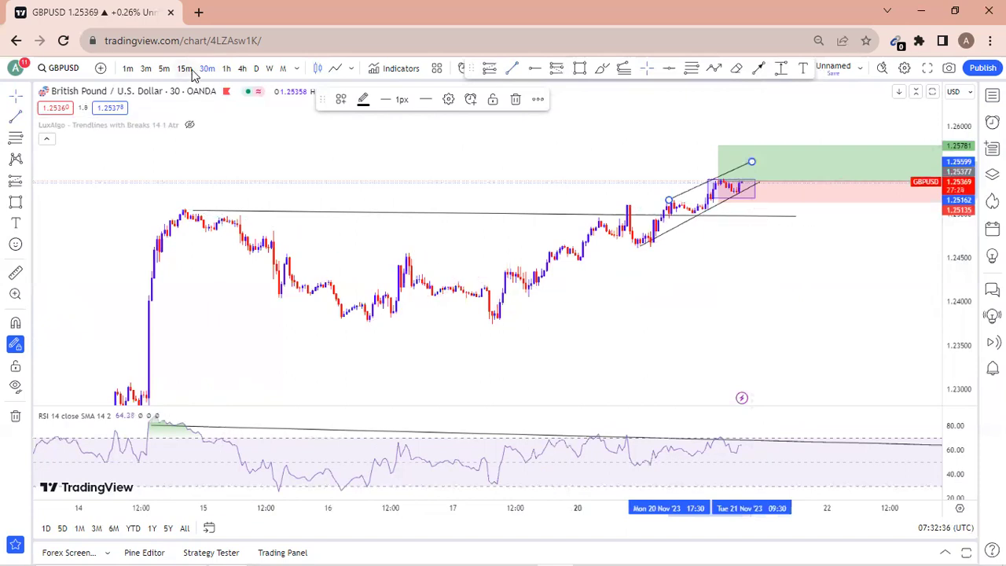
pyautogui.click(193, 70)
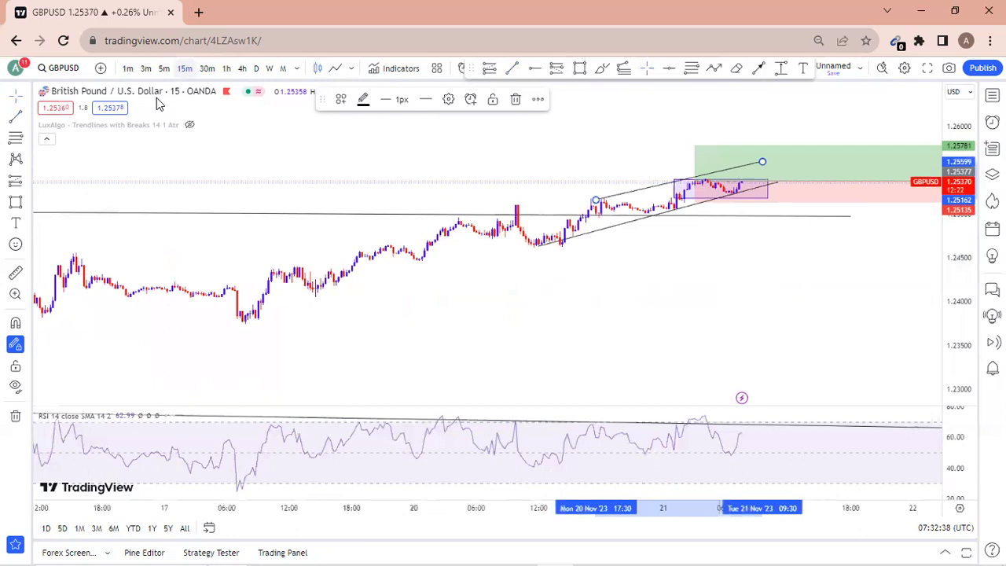
pyautogui.moveTo(188, 125)
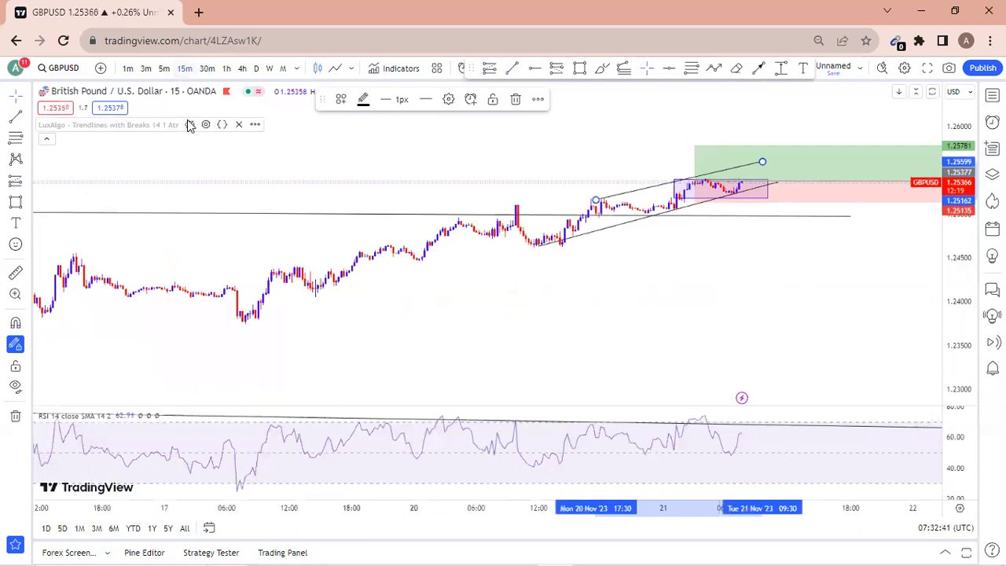
pyautogui.click(189, 126)
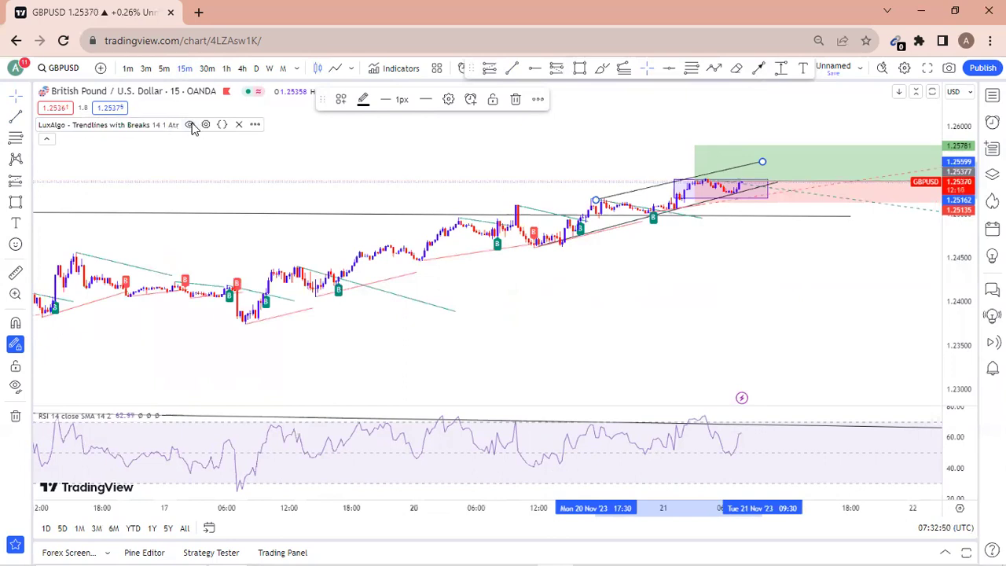
# Step: Hide the LuxAlgo Trendlines with Breaks indicator and draw a falling trend line from about 1.25398 to 1.25354 above the latest 15-minute highs
pyautogui.click(191, 125)
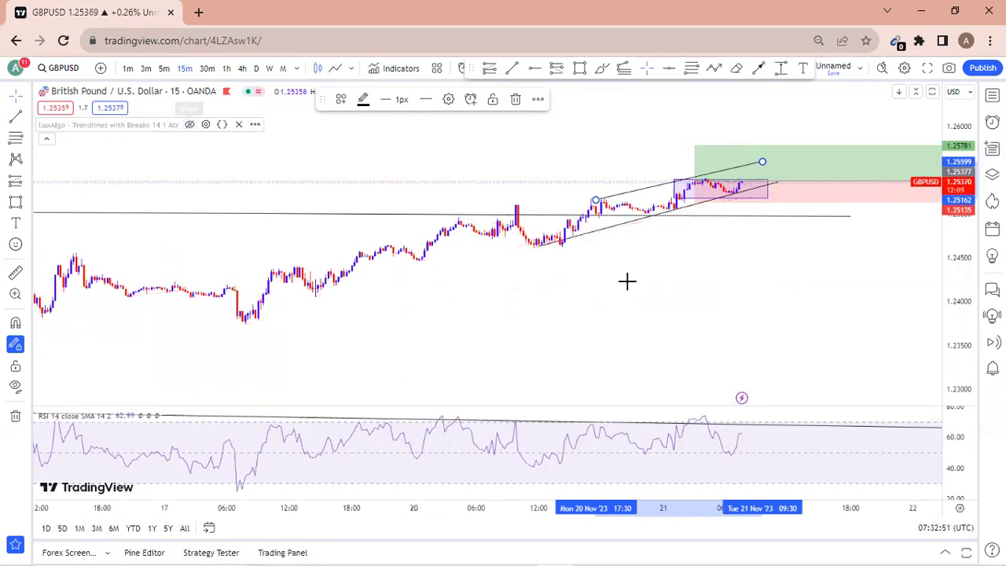
pyautogui.scroll(2, 894, 351)
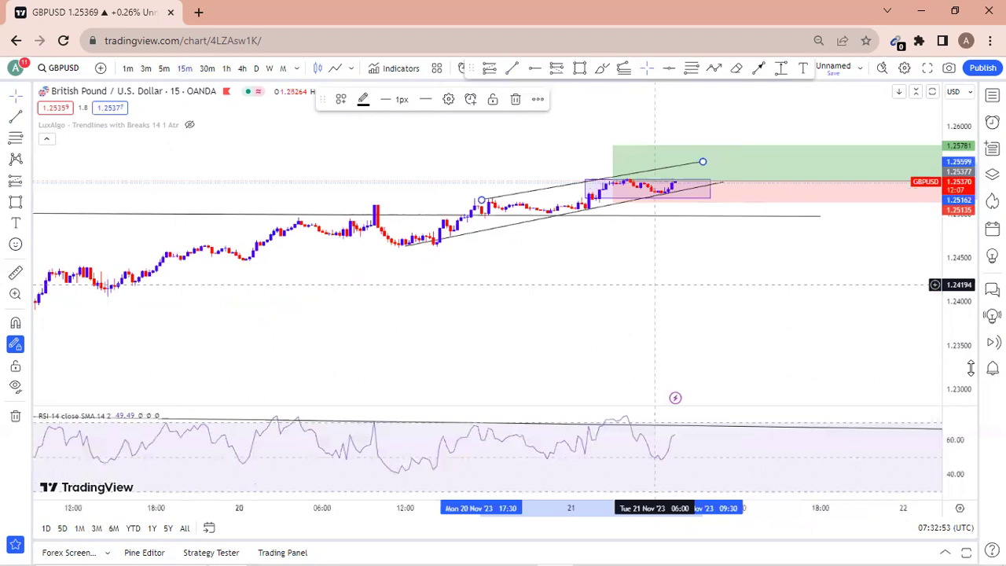
pyautogui.scroll(1, 971, 368)
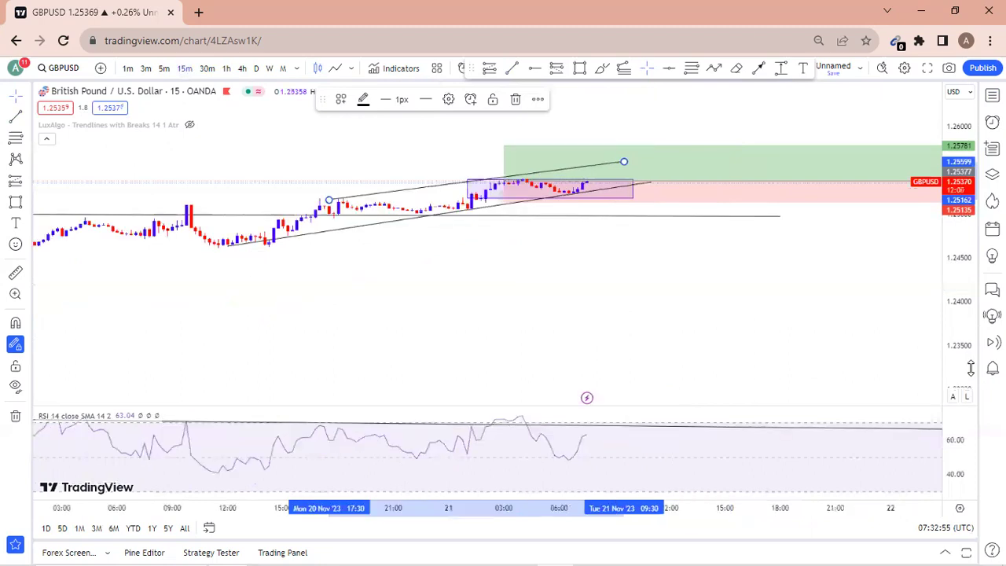
pyautogui.click(648, 265)
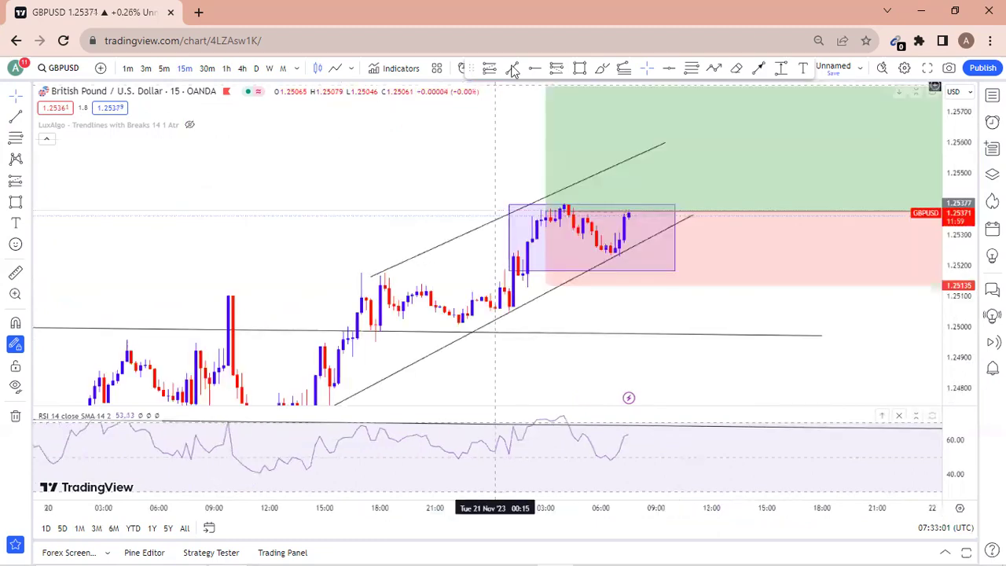
pyautogui.click(513, 69)
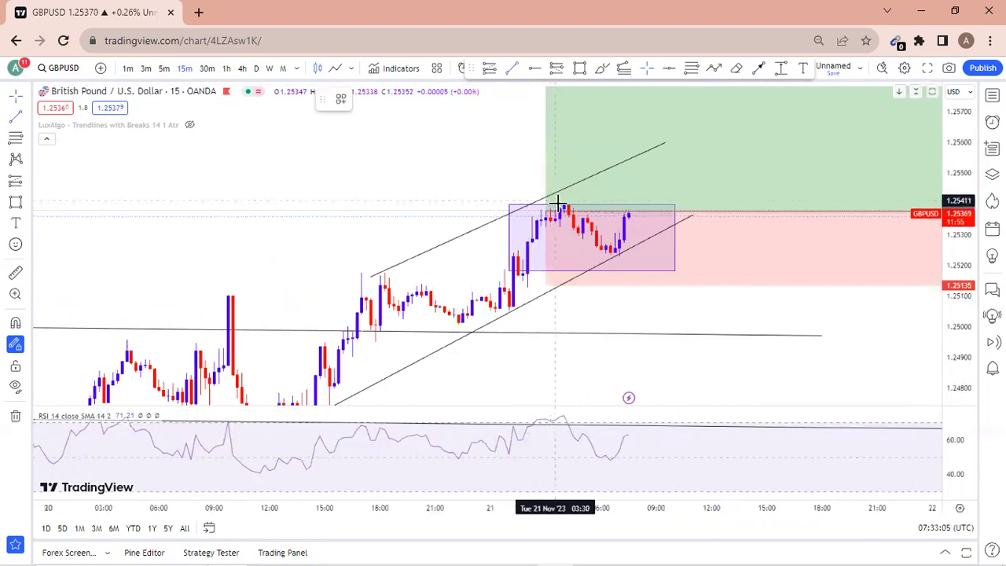
pyautogui.click(559, 206)
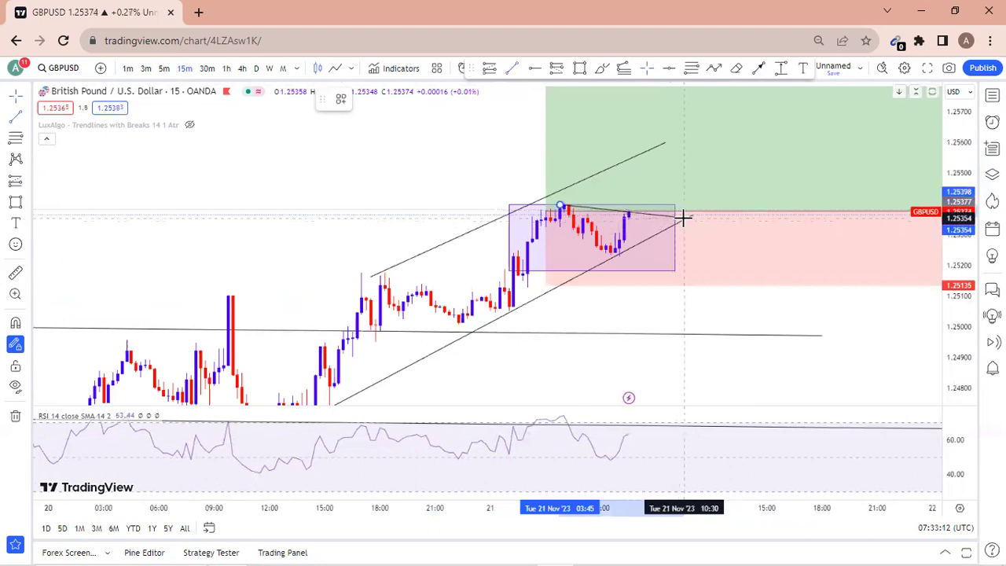
pyautogui.click(684, 218)
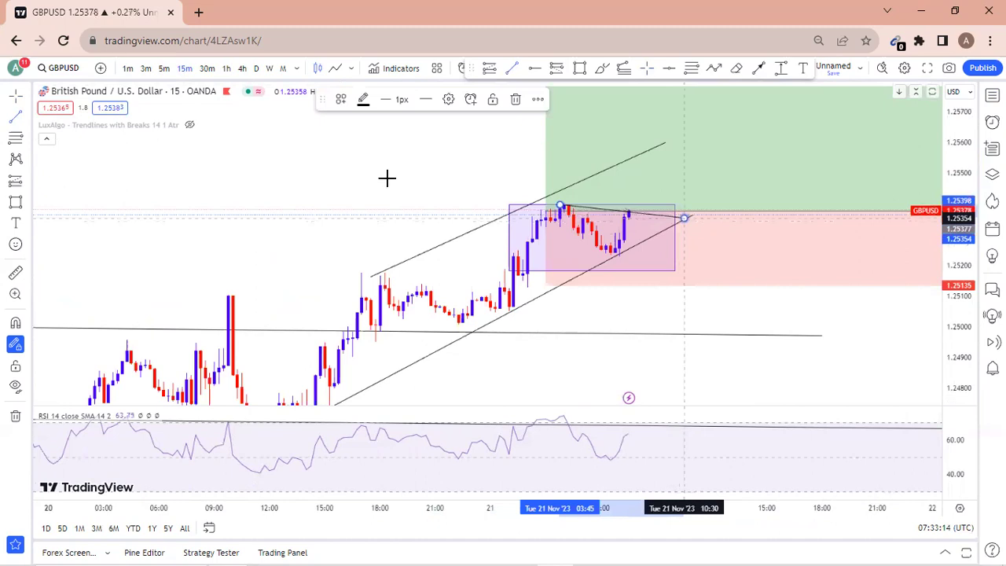
pyautogui.click(385, 180)
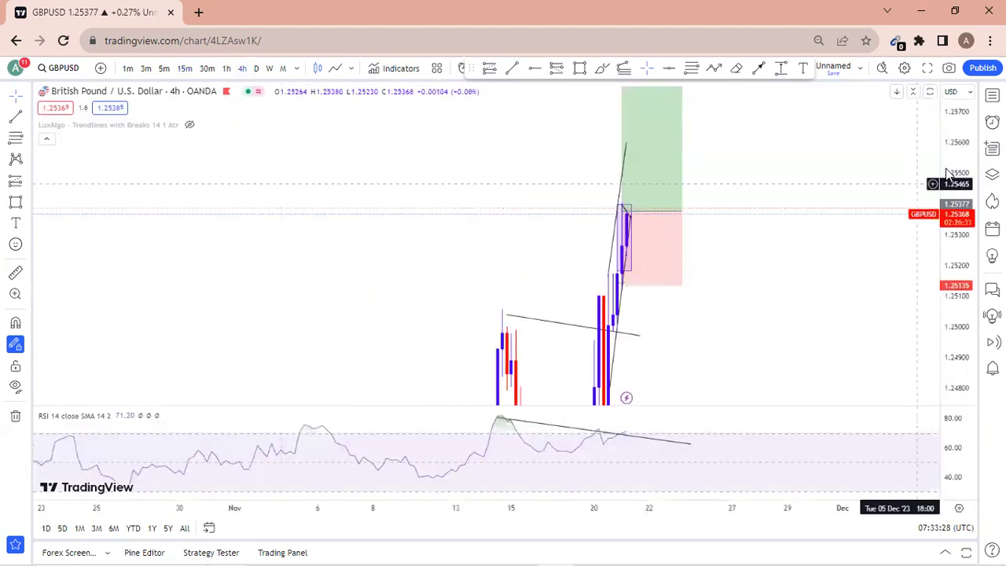
# Step: On the 4-hour GBPUSD chart, move the BULLISH label above the early November high, to about 1.24974 at 3 November 09:00
pyautogui.scroll(-2, 956, 163)
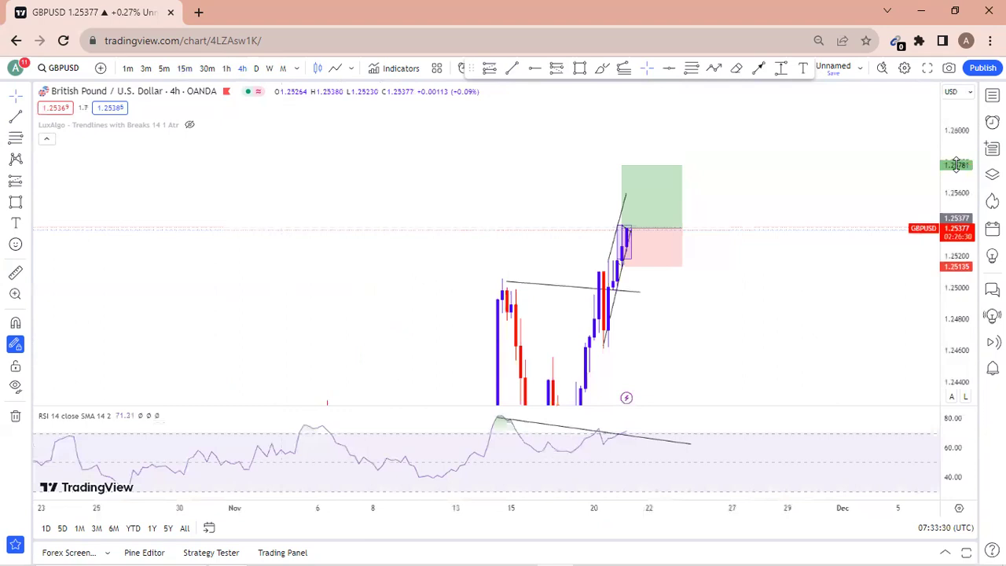
pyautogui.scroll(-1, 956, 166)
pyautogui.scroll(-2, 956, 162)
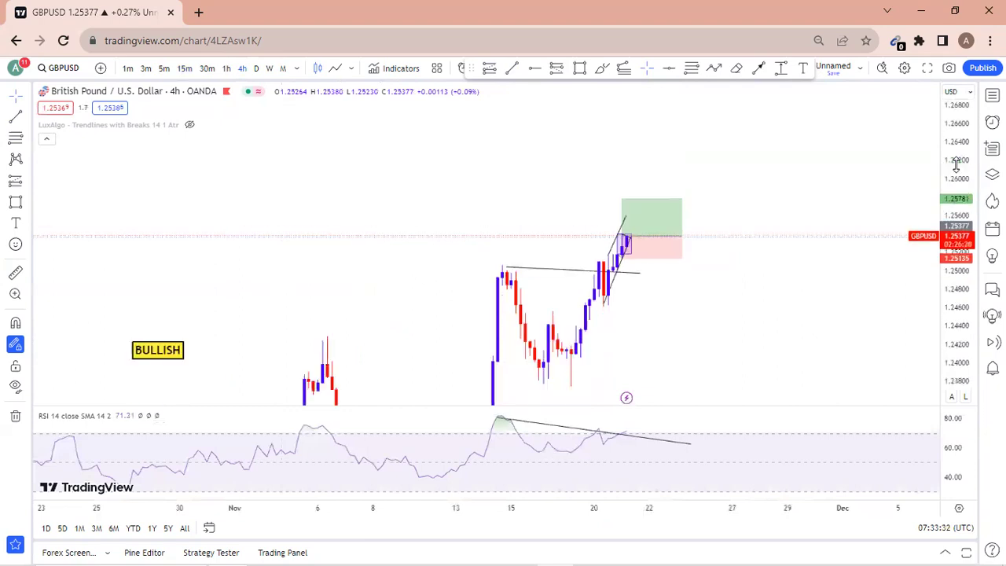
pyautogui.scroll(-2, 956, 165)
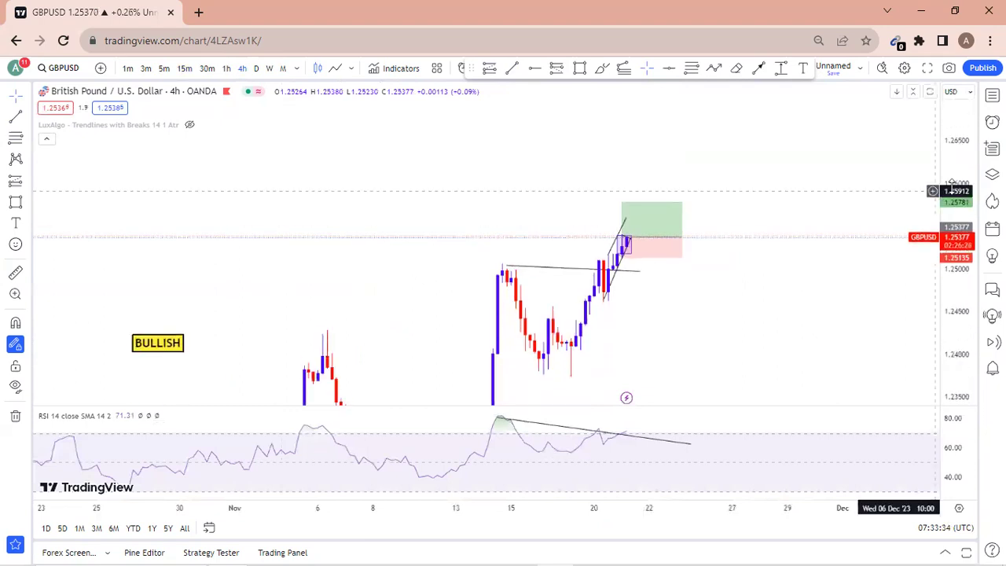
pyautogui.scroll(-1, 953, 188)
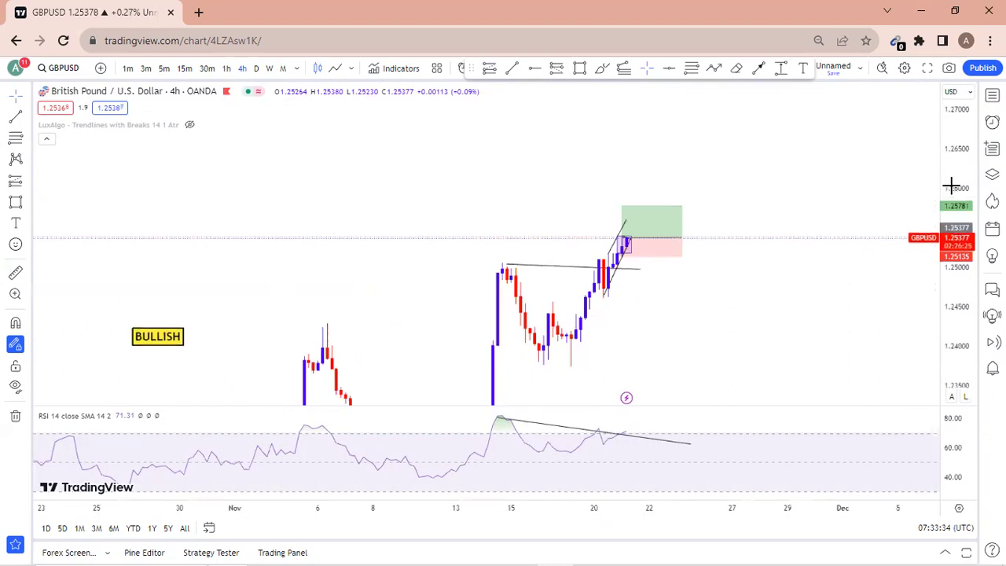
pyautogui.click(139, 343)
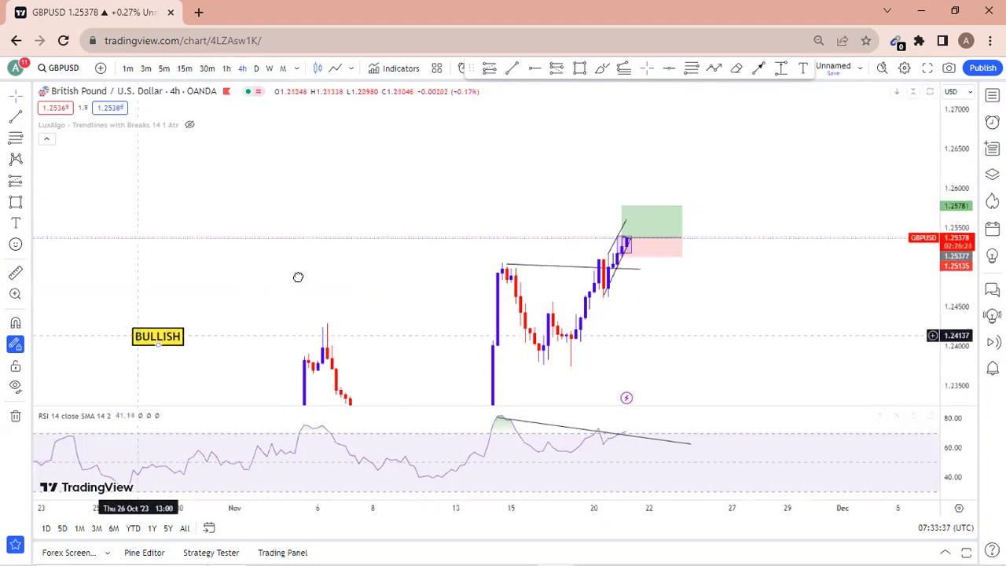
pyautogui.moveTo(139, 343); pyautogui.dragTo(299, 277)
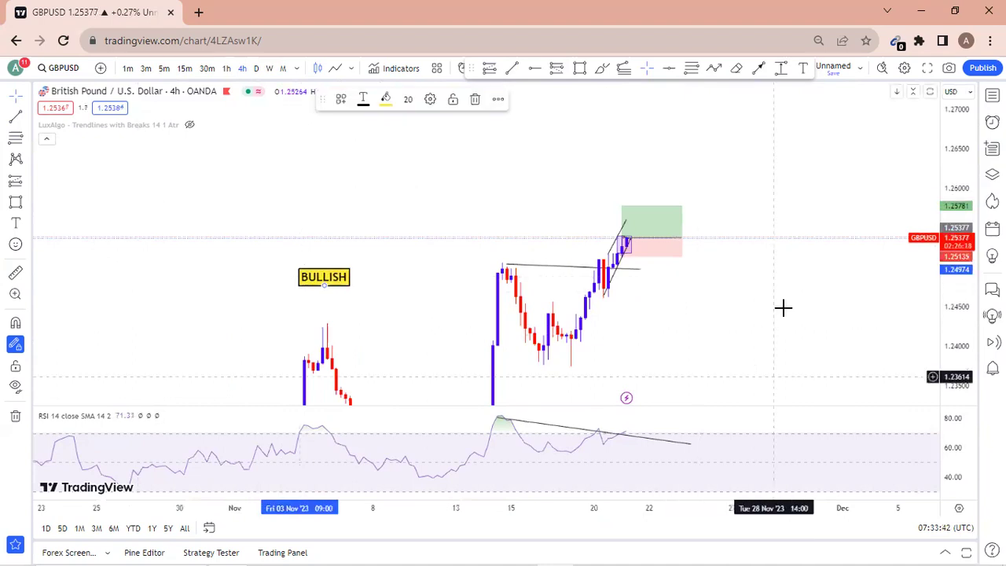
pyautogui.moveTo(782, 306); pyautogui.dragTo(795, 246)
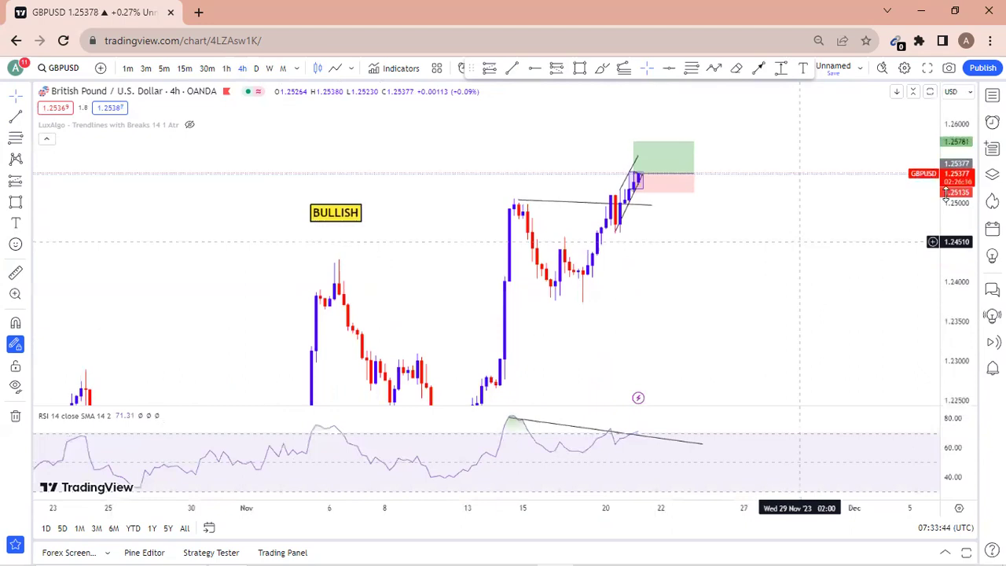
pyautogui.moveTo(947, 197); pyautogui.dragTo(948, 214)
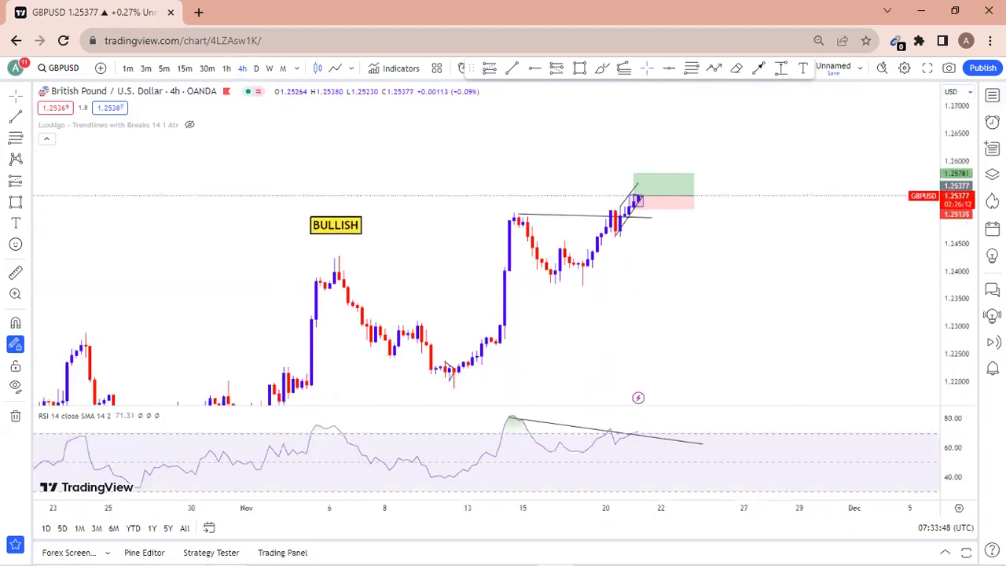
# Step: Open the Red list watchlist and load EURUSD to examine its 4-hour chart with the marked zones and trend lines
pyautogui.click(992, 95)
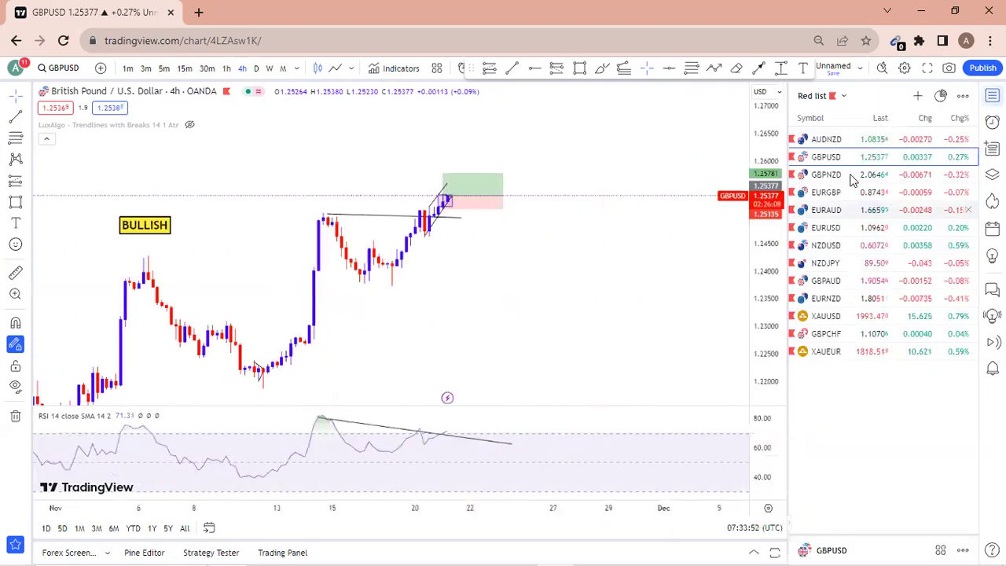
pyautogui.click(849, 230)
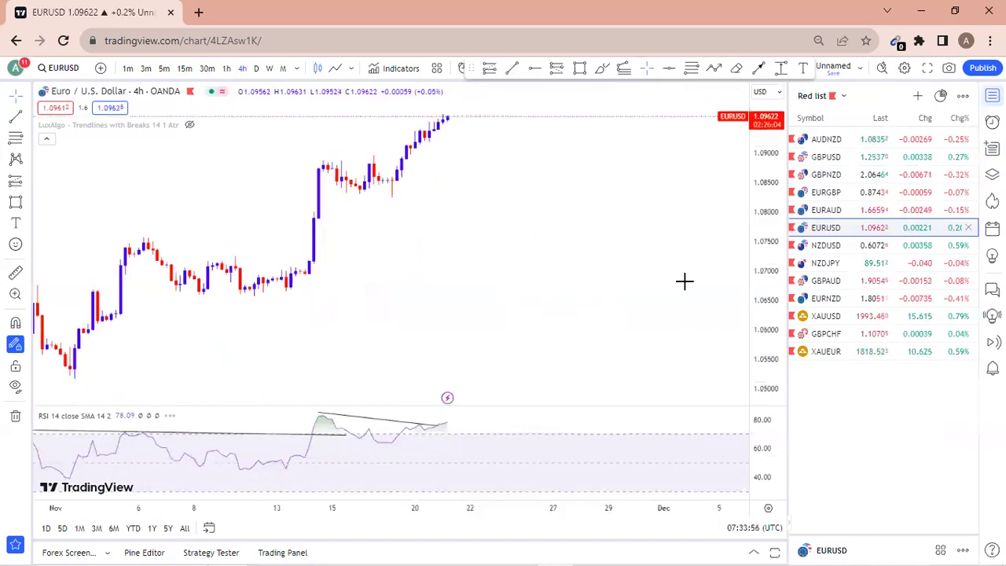
pyautogui.scroll(-2, 519, 272)
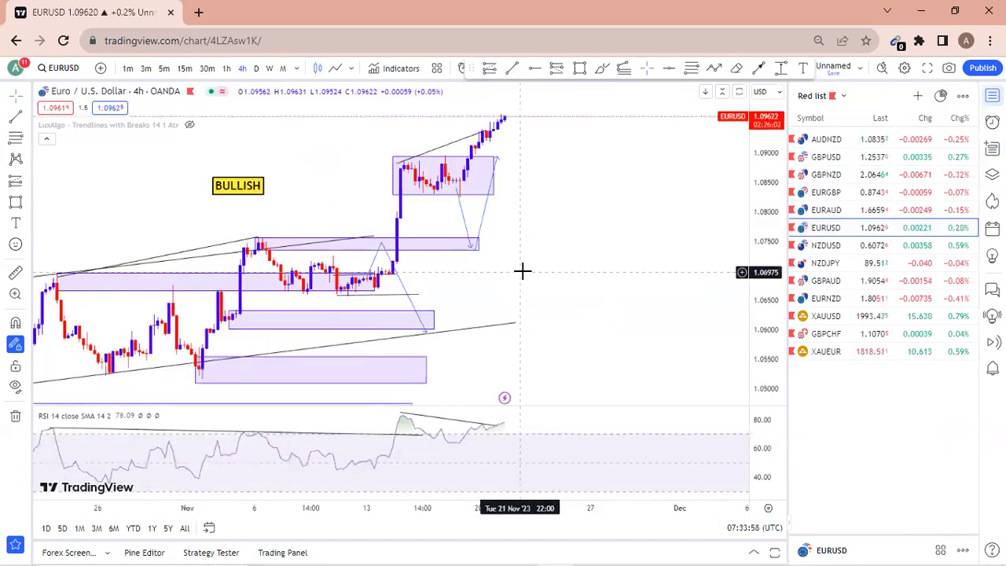
pyautogui.scroll(-2, 522, 271)
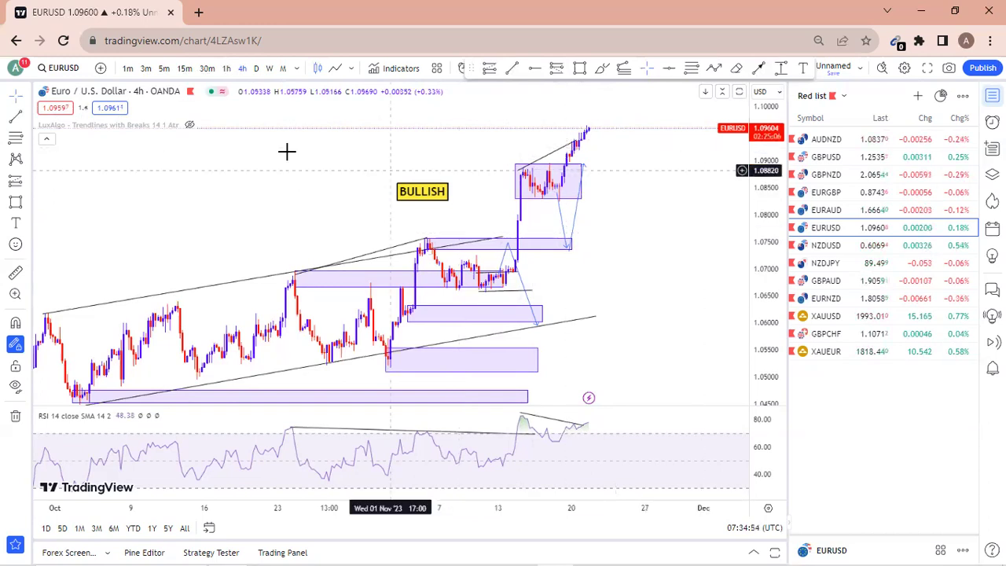
# Step: On the 15-minute EURUSD chart, draw rising trend lines from about 1.09199 to 1.09633 under the lows and 1.09402 to 1.09768 above the highs
pyautogui.click(185, 69)
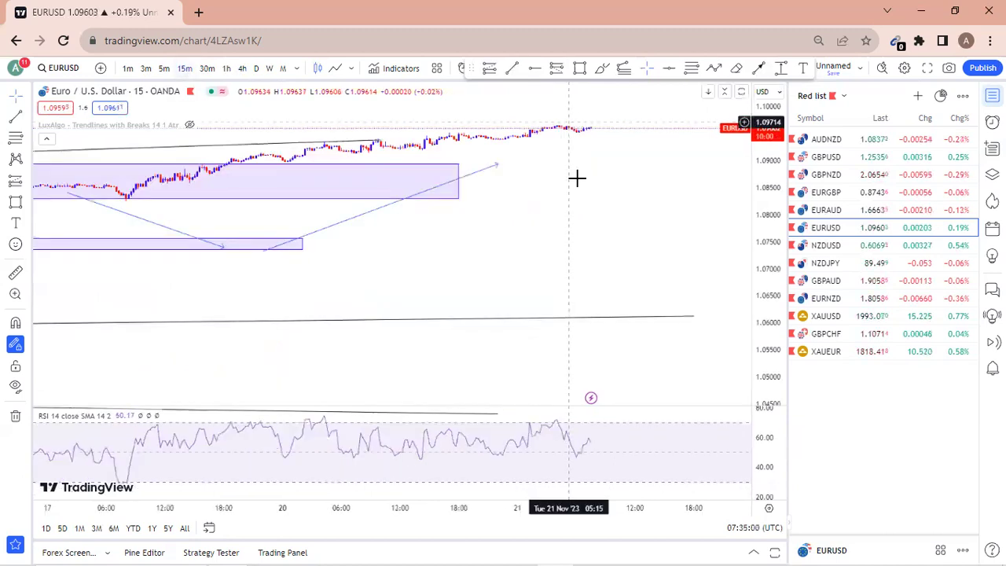
pyautogui.moveTo(617, 321); pyautogui.dragTo(743, 357)
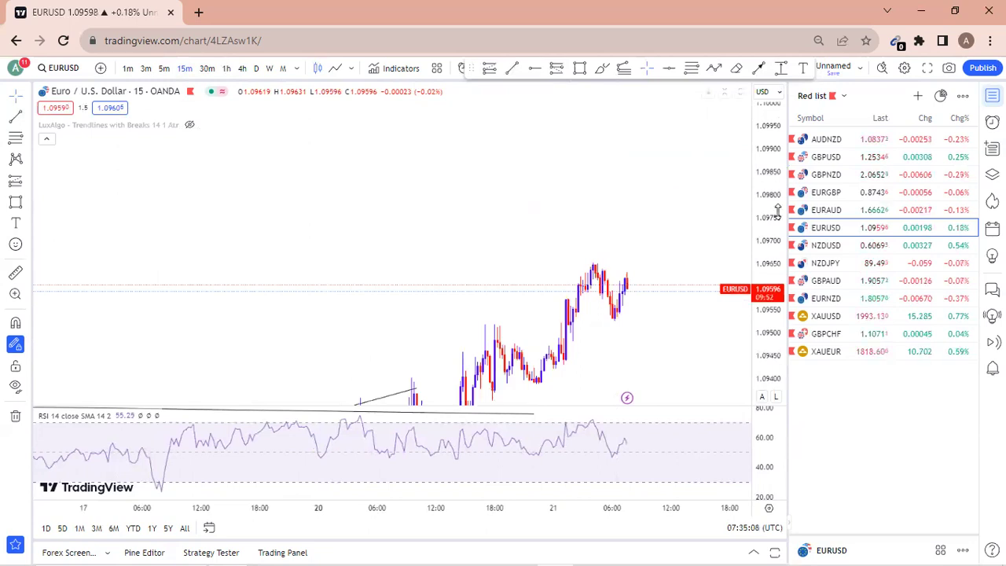
pyautogui.moveTo(776, 211); pyautogui.dragTo(772, 252)
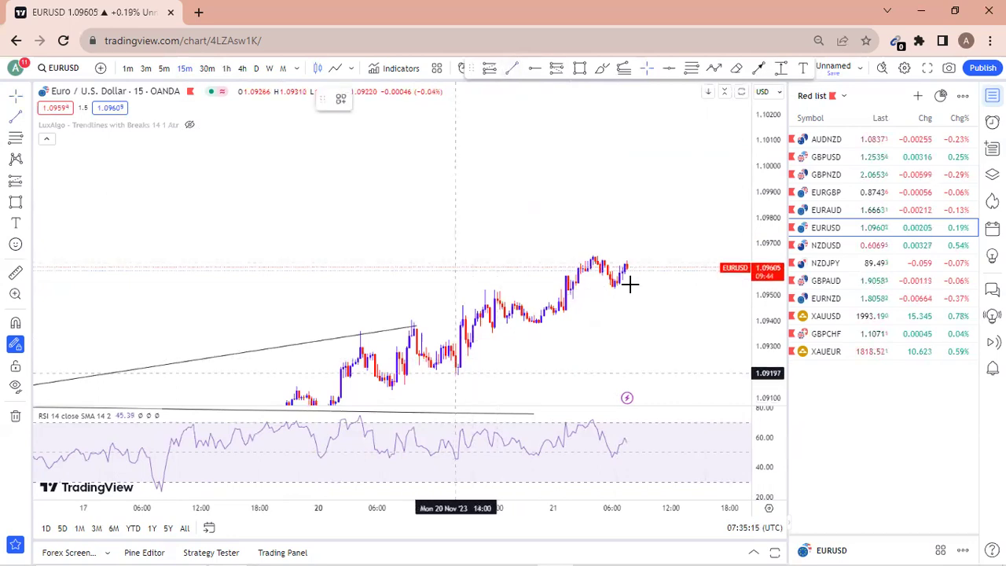
pyautogui.click(665, 259)
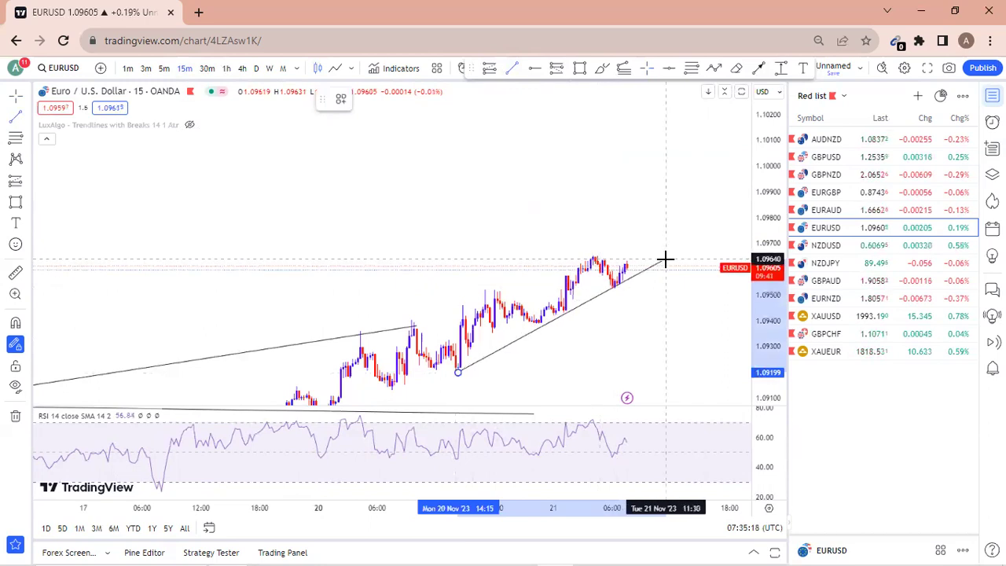
pyautogui.click(665, 261)
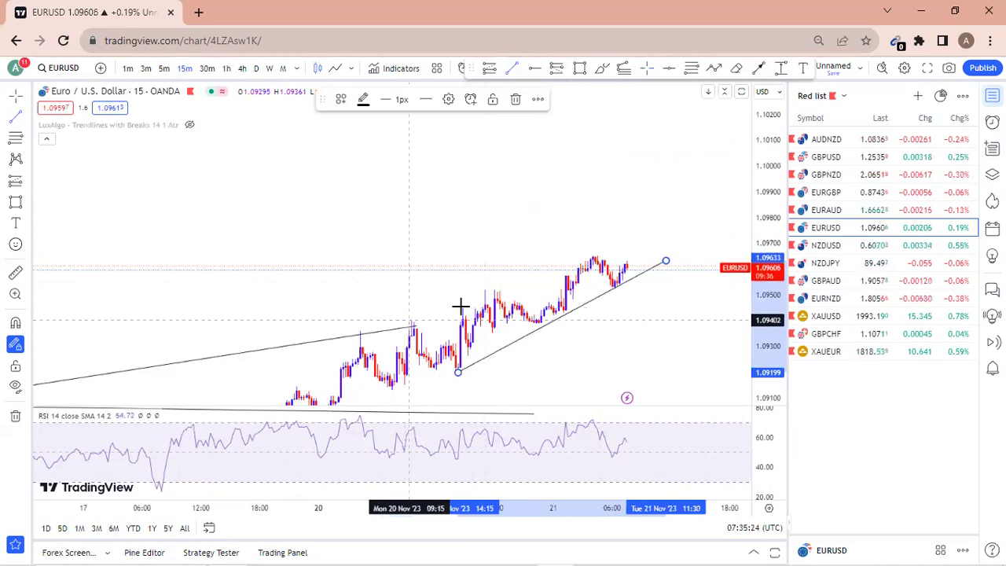
pyautogui.click(409, 321)
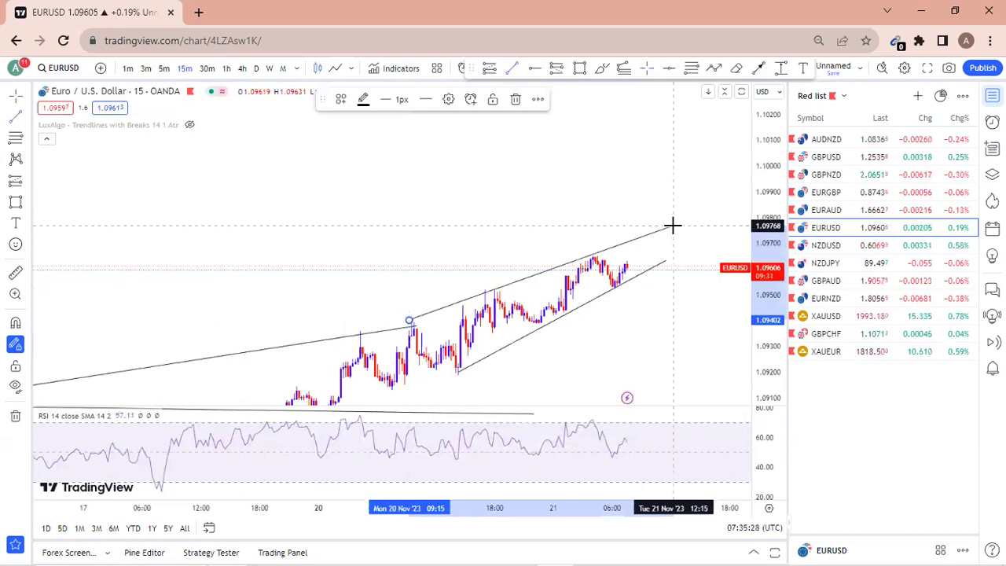
pyautogui.click(672, 225)
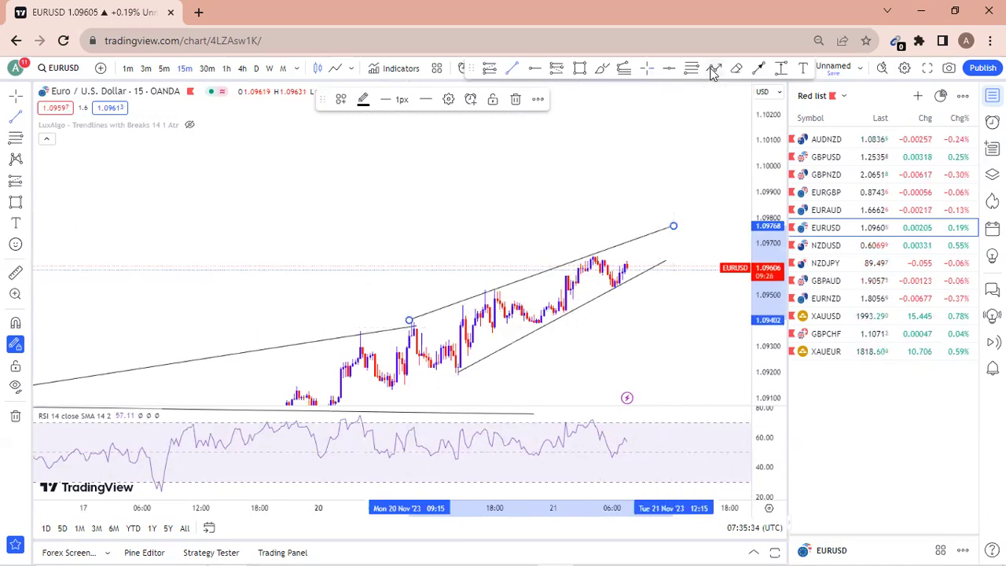
# Step: Sketch and delete a projected path from about 1.09528 up to the upper trend line and down below the rising channel
pyautogui.click(647, 270)
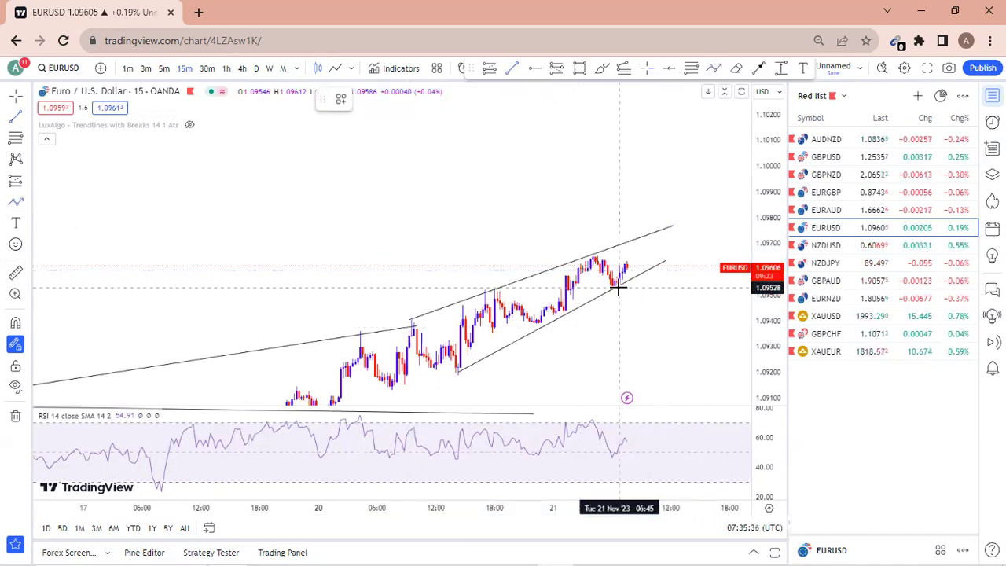
pyautogui.moveTo(619, 287); pyautogui.dragTo(639, 237)
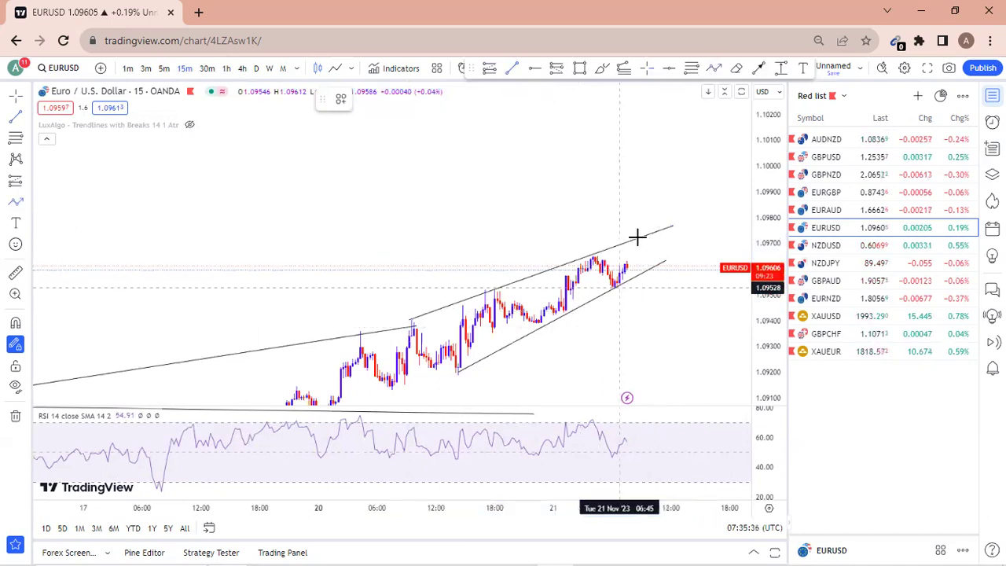
pyautogui.click(654, 352)
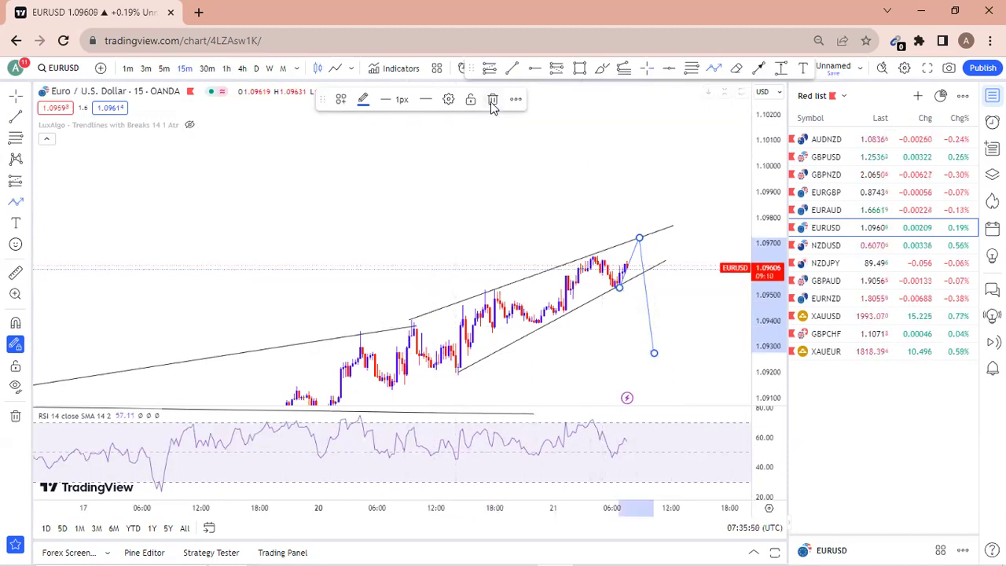
pyautogui.press('Delete')
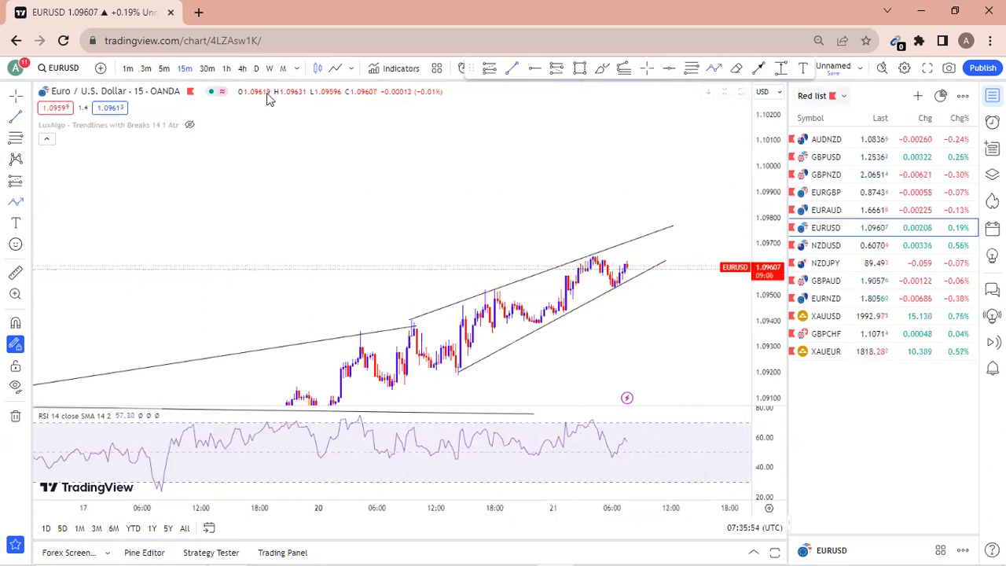
# Step: On the 4-hour EURUSD chart, draw a projected path from about 1.09600 down to the rectangle's upper-edge level and up to about 1.10821
pyautogui.click(243, 70)
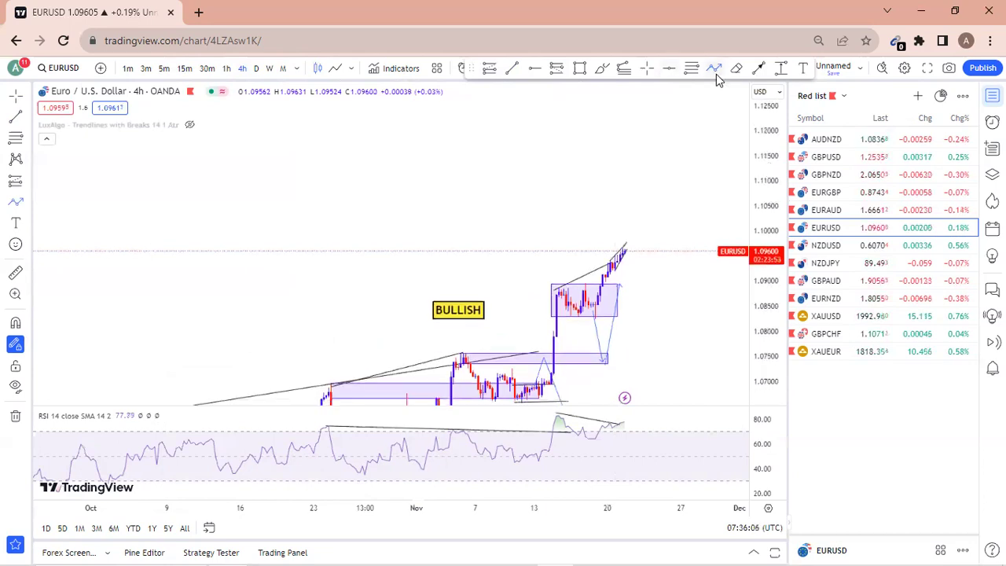
pyautogui.click(624, 250)
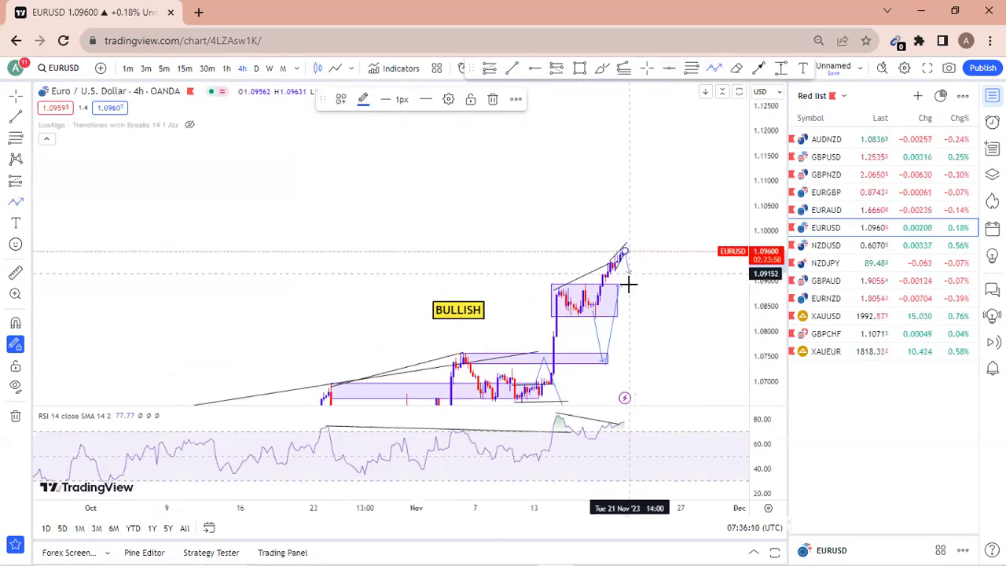
pyautogui.click(629, 284)
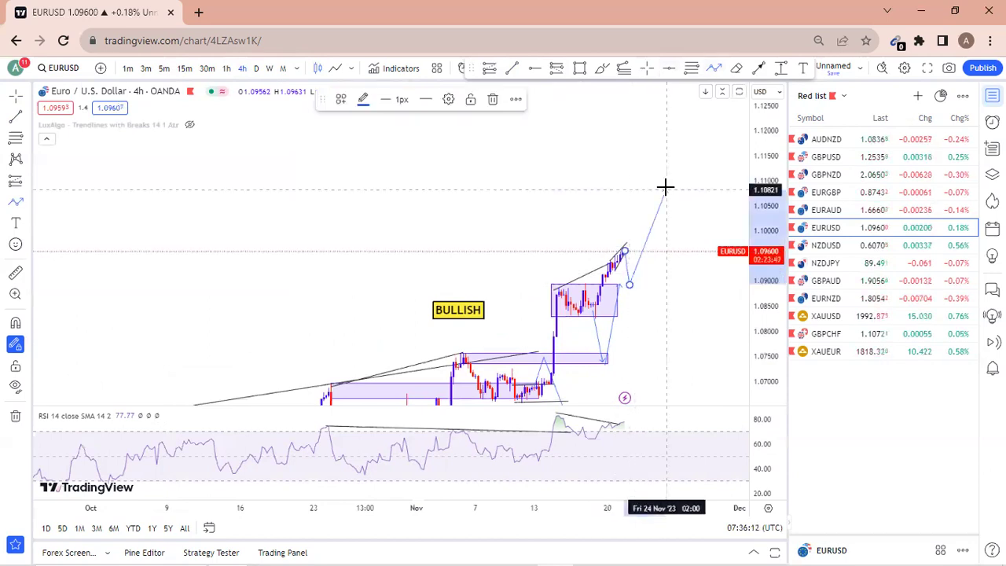
pyautogui.click(666, 189)
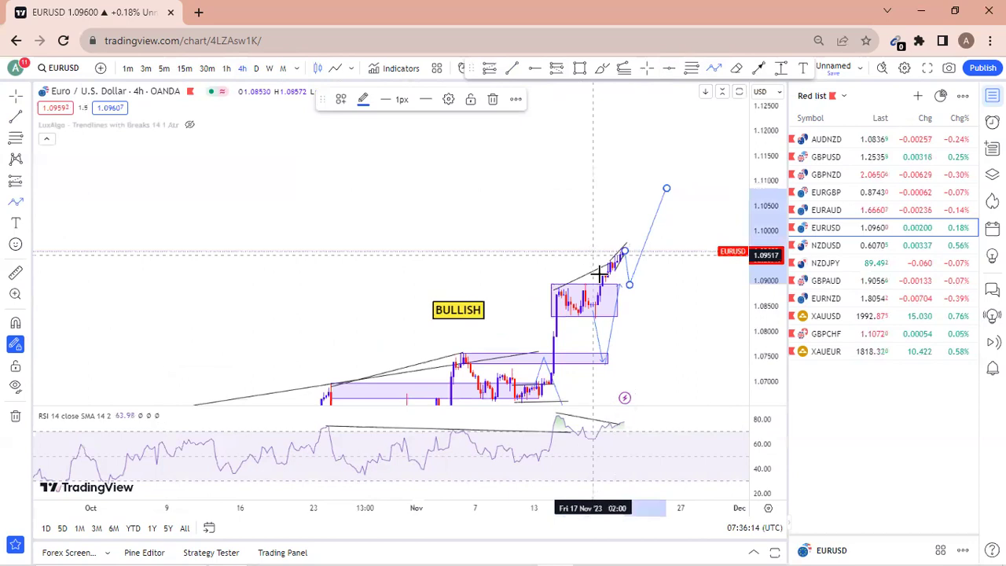
# Step: On the 4-hour EURUSD chart, draw a rectangle zone from about 1.09023 to 1.08882, spanning 14 to 23 November, at the projected path's low
pyautogui.click(582, 169)
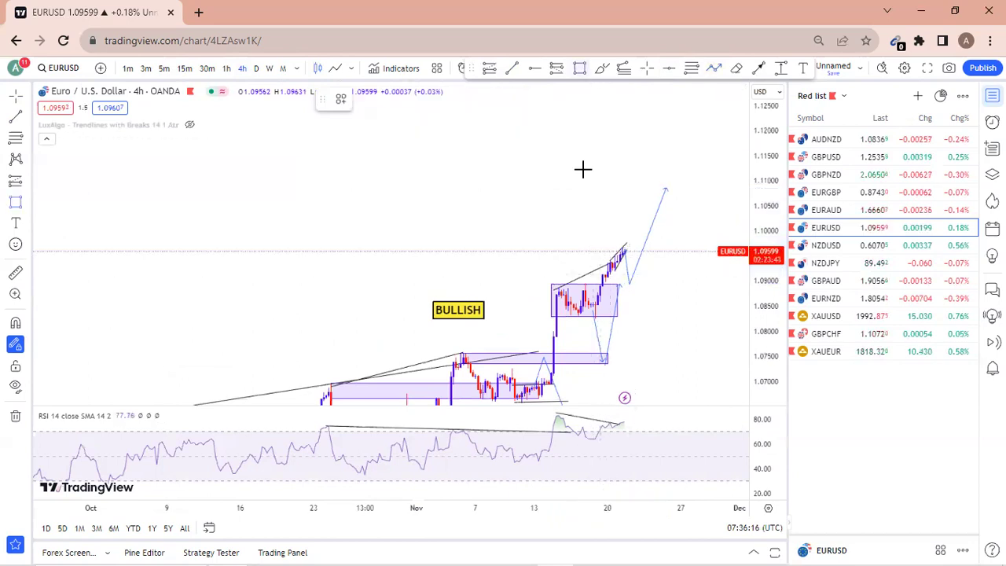
pyautogui.click(561, 276)
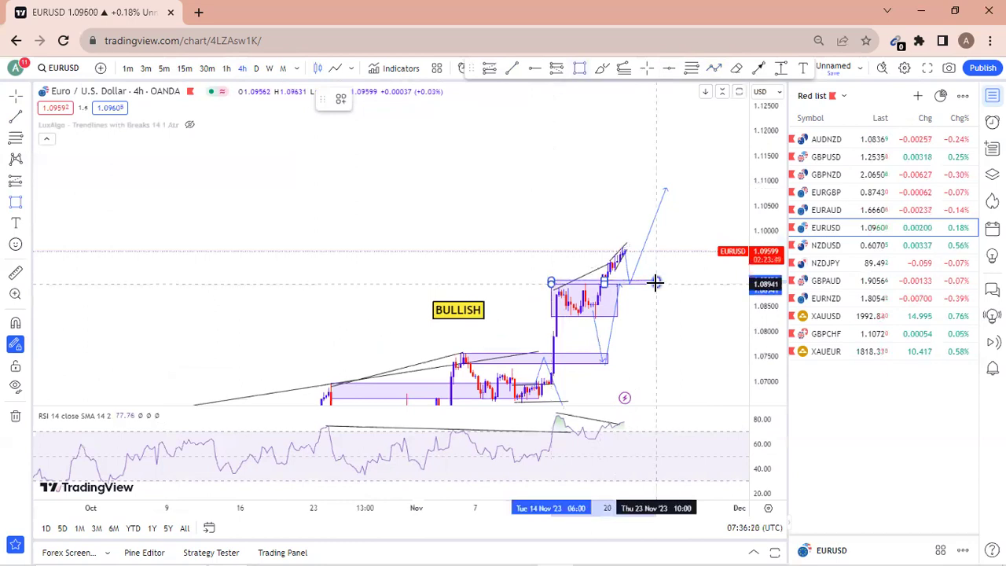
pyautogui.click(659, 283)
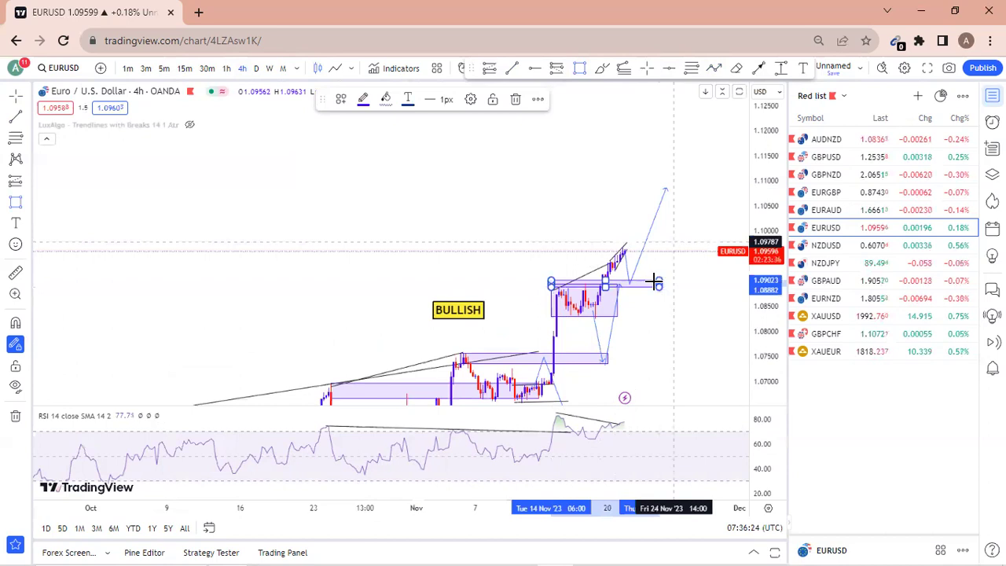
pyautogui.doubleClick(650, 287)
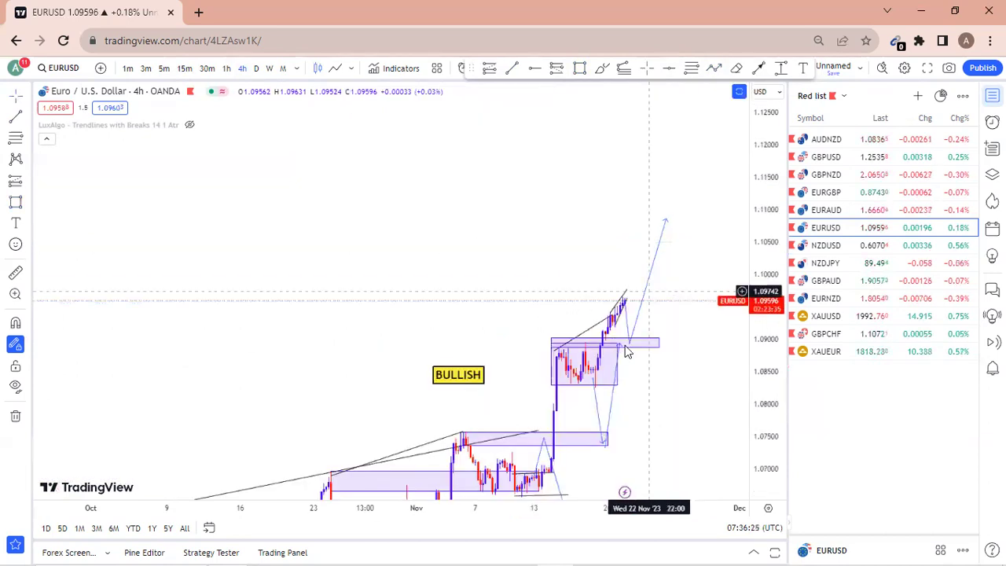
pyautogui.click(668, 219)
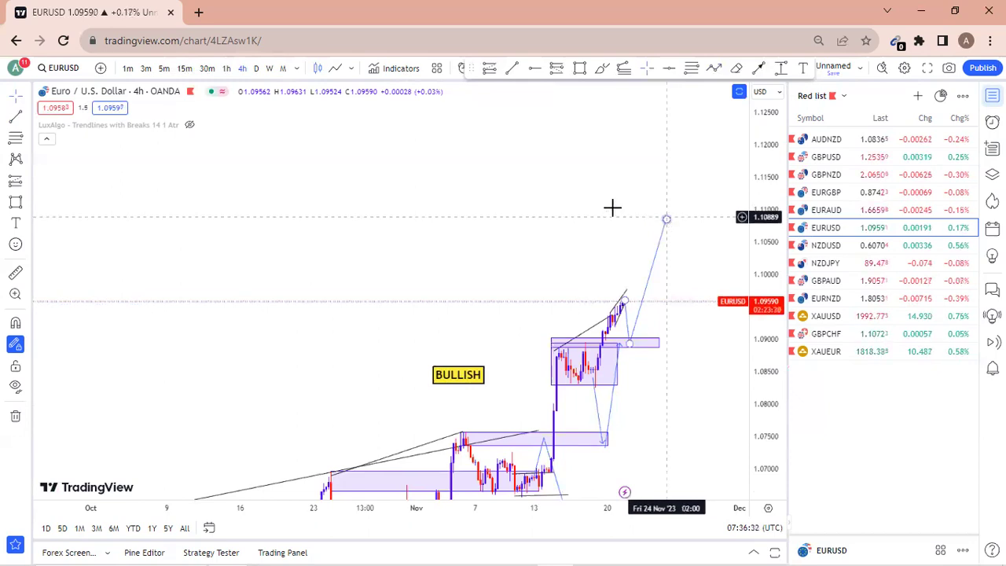
pyautogui.hotkey('ctrl', 'z')
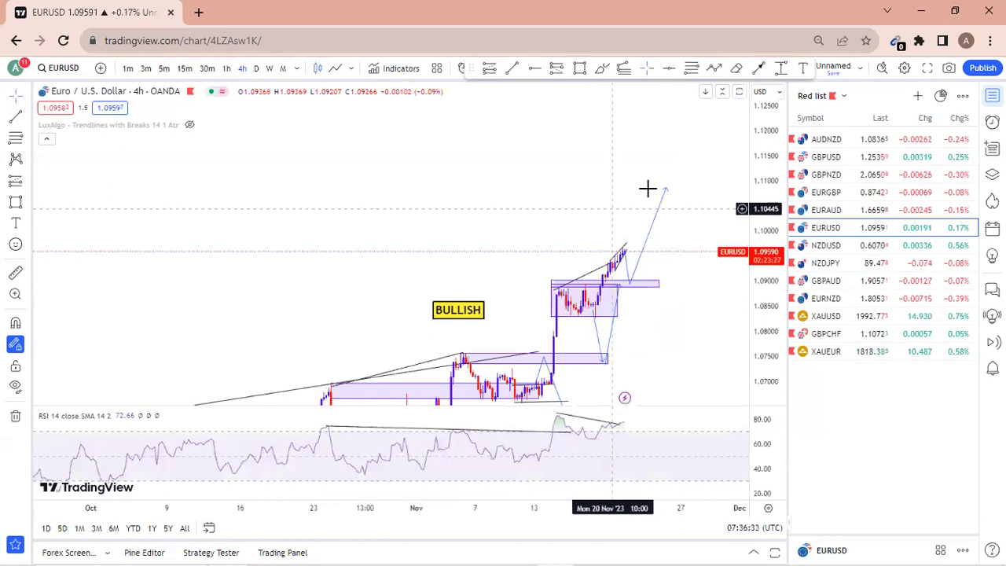
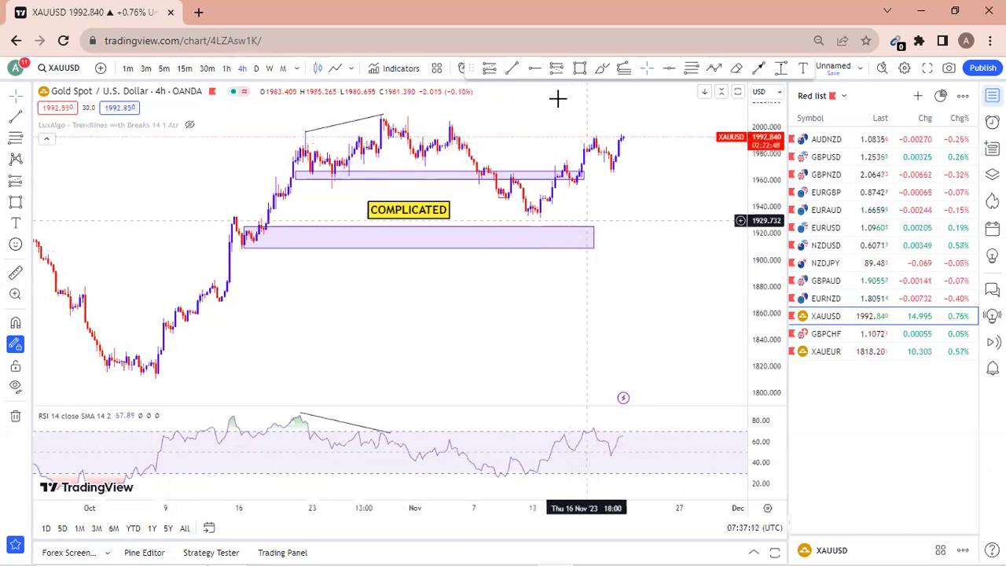
# Step: On the 4-hour XAUUSD chart, draw a trend line from the 17 November high to the latest high at about 1992
pyautogui.click(511, 69)
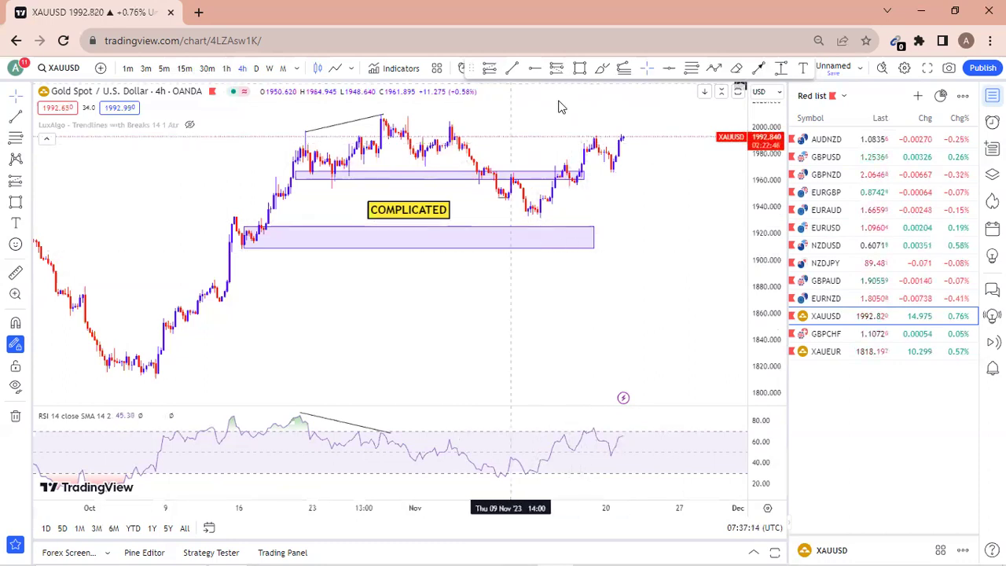
pyautogui.click(599, 141)
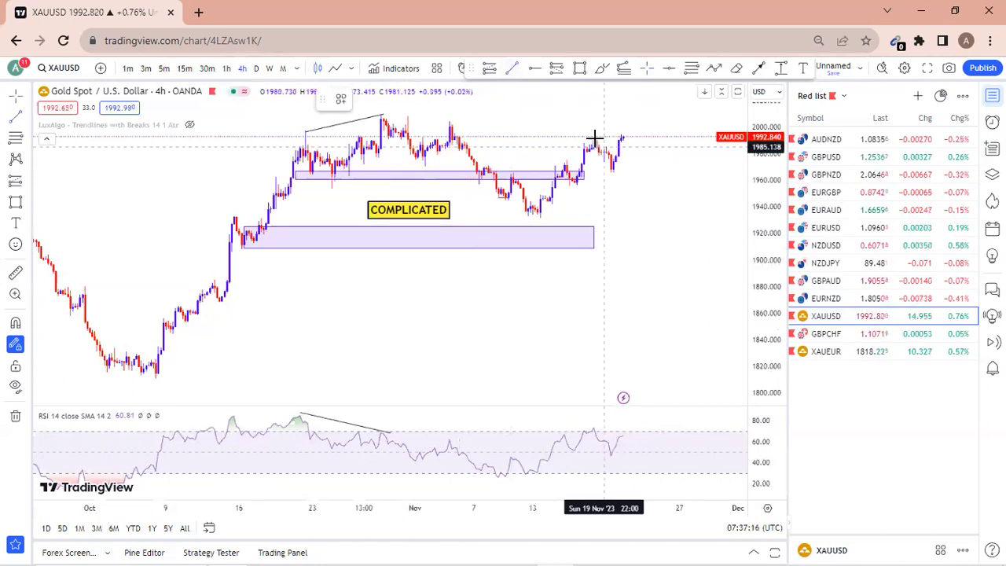
pyautogui.click(596, 139)
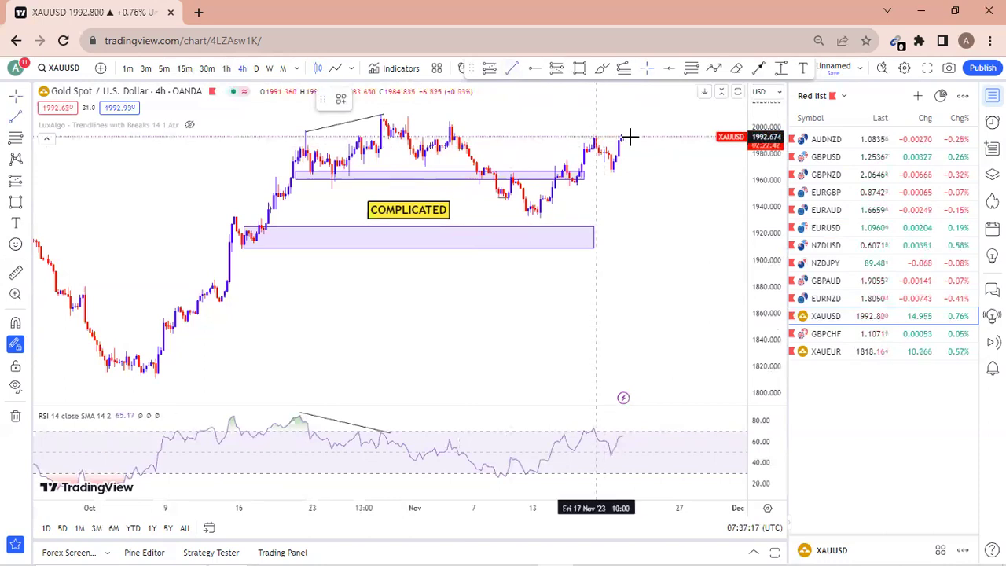
pyautogui.click(629, 137)
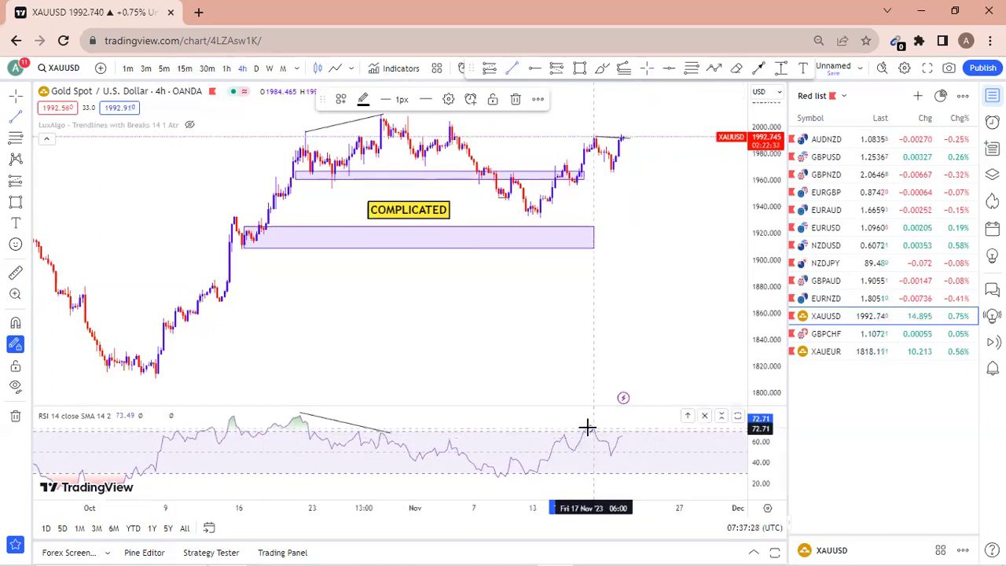
# Step: Sketch and delete a falling trend line across the latest RSI peaks from about 72.71 to 63.71
pyautogui.click(589, 429)
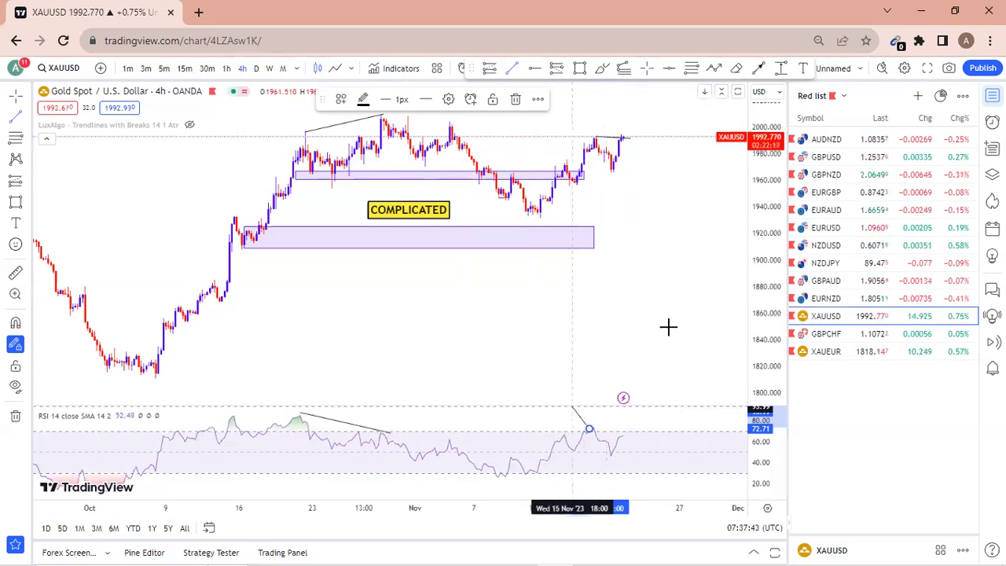
pyautogui.click(626, 437)
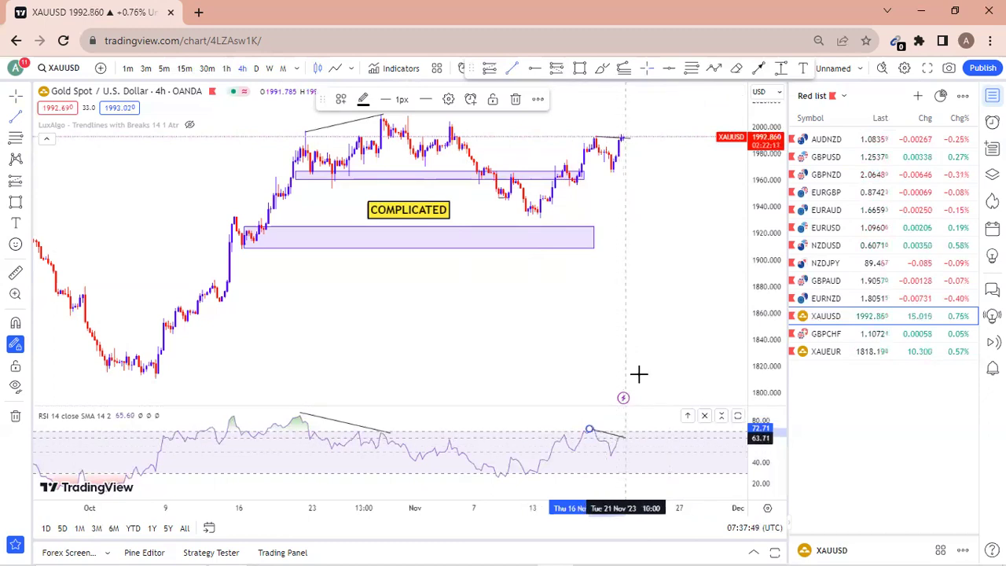
pyautogui.press('Delete')
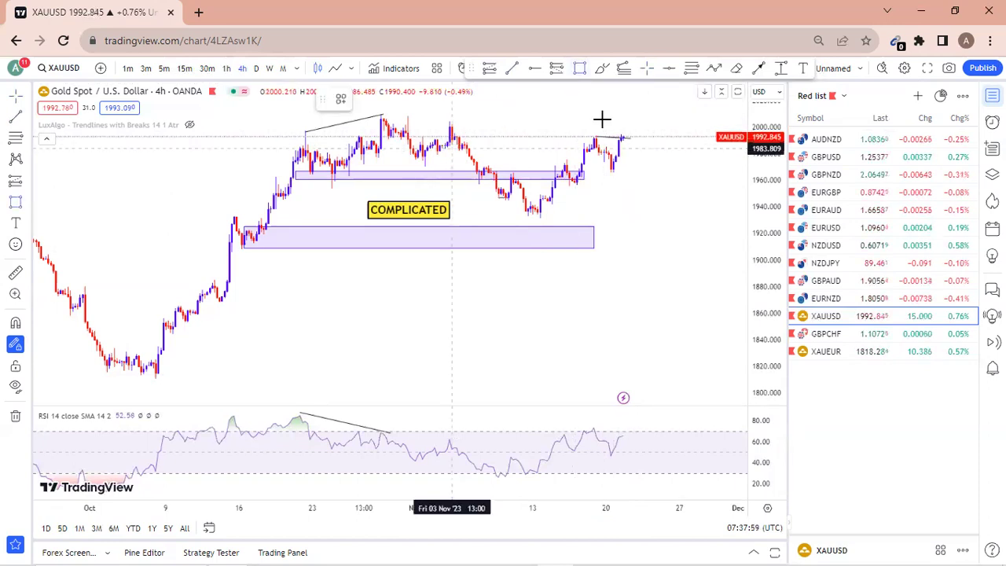
# Step: Draw a rectangle zone on XAUUSD from about 1983.809 to 2002.868, starting 3 November and extending past the latest candles
pyautogui.click(523, 149)
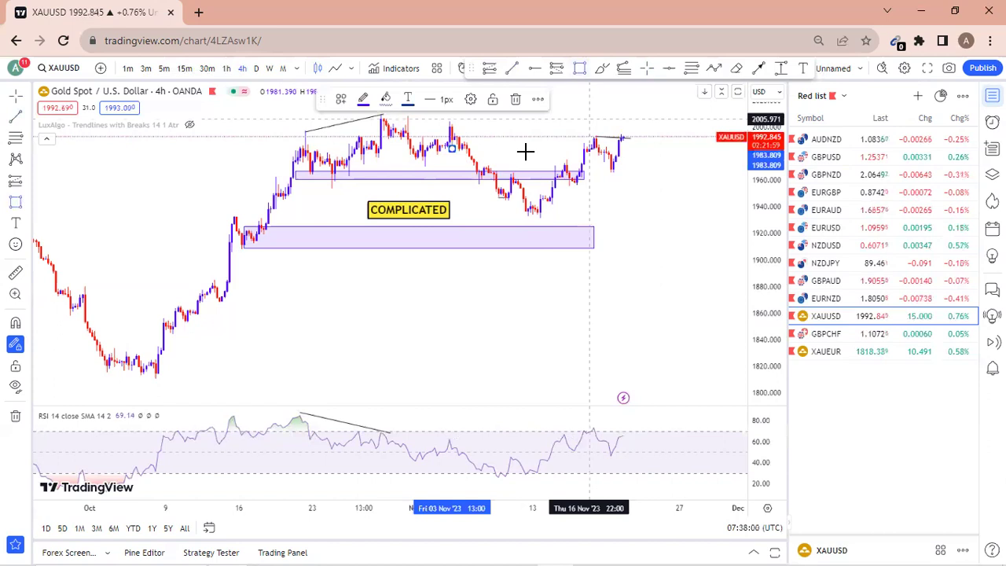
pyautogui.click(452, 148)
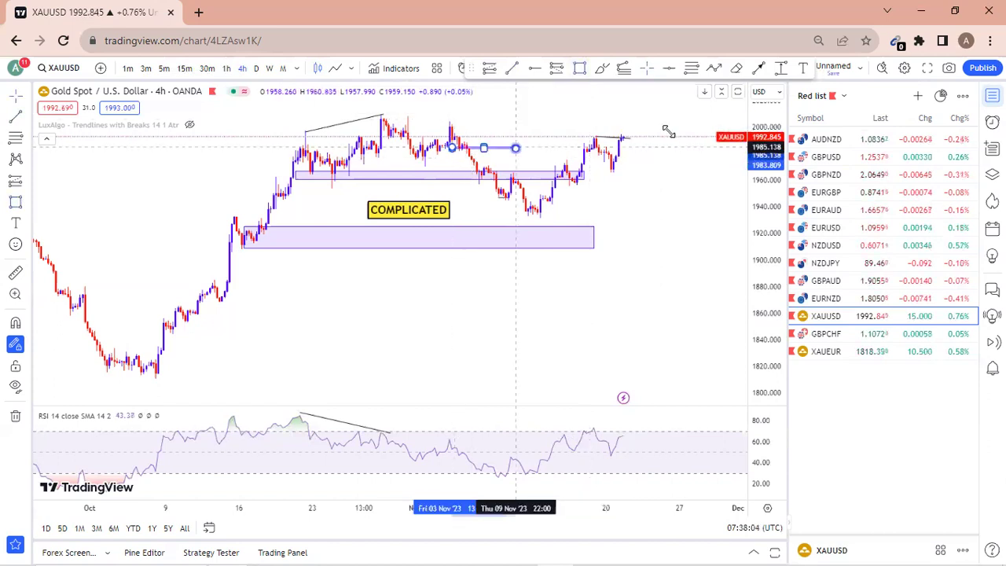
pyautogui.click(677, 141)
pyautogui.moveTo(660, 123); pyautogui.dragTo(661, 125)
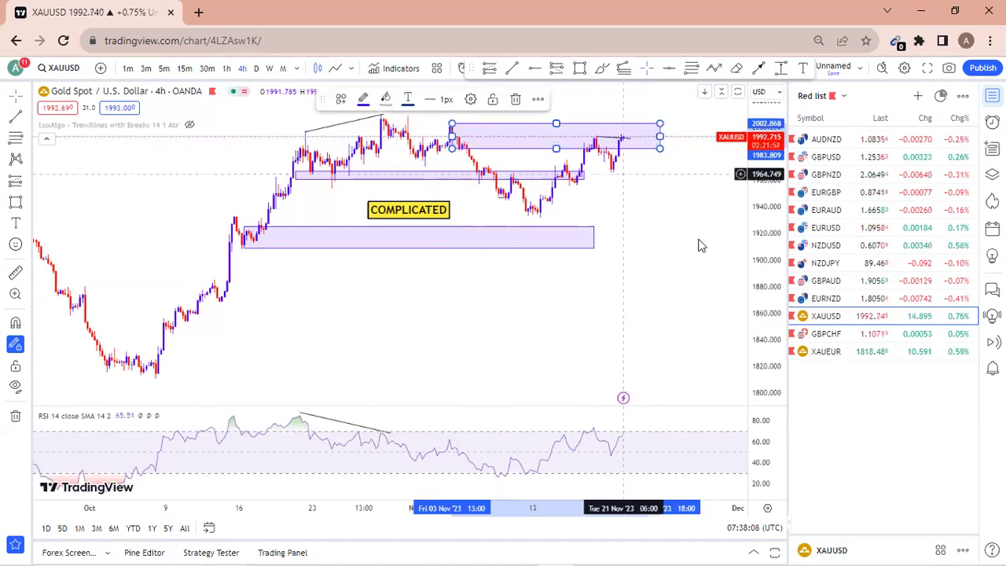
# Step: Reset the XAUUSD chart view and examine the price action around the newly drawn zone and trend line
pyautogui.rightClick(698, 322)
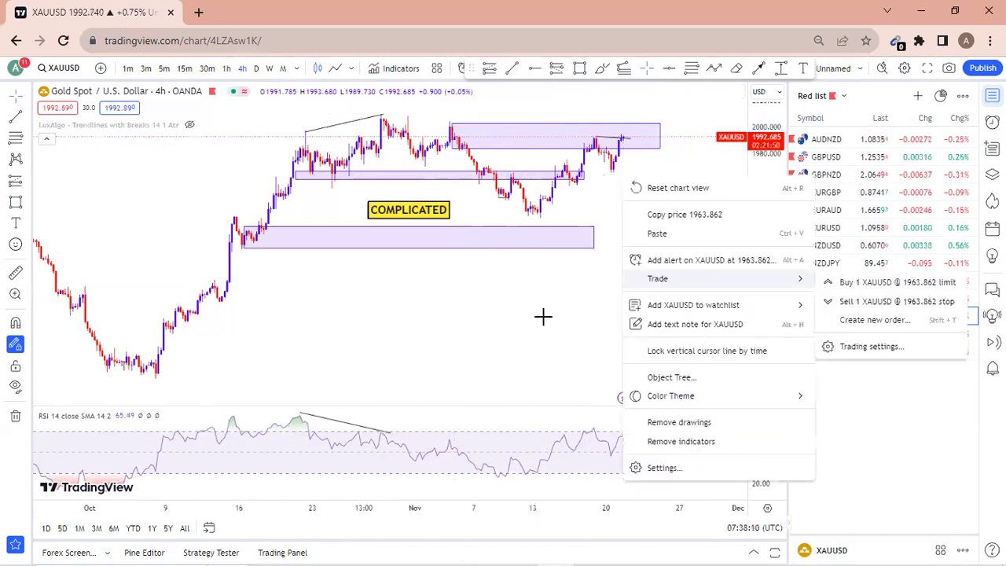
pyautogui.click(585, 268)
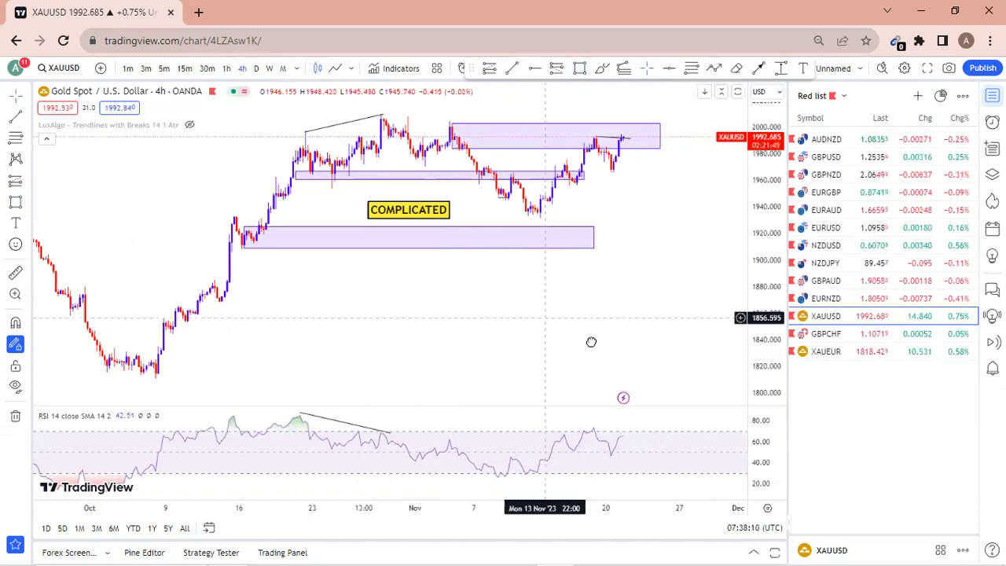
pyautogui.hotkey('alt', 'r')
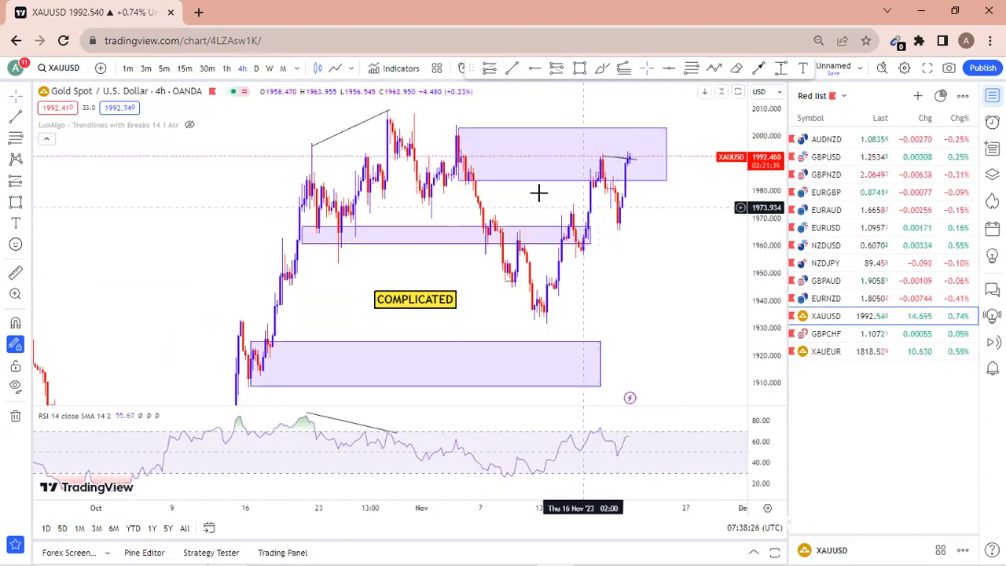
pyautogui.click(579, 174)
pyautogui.click(512, 196)
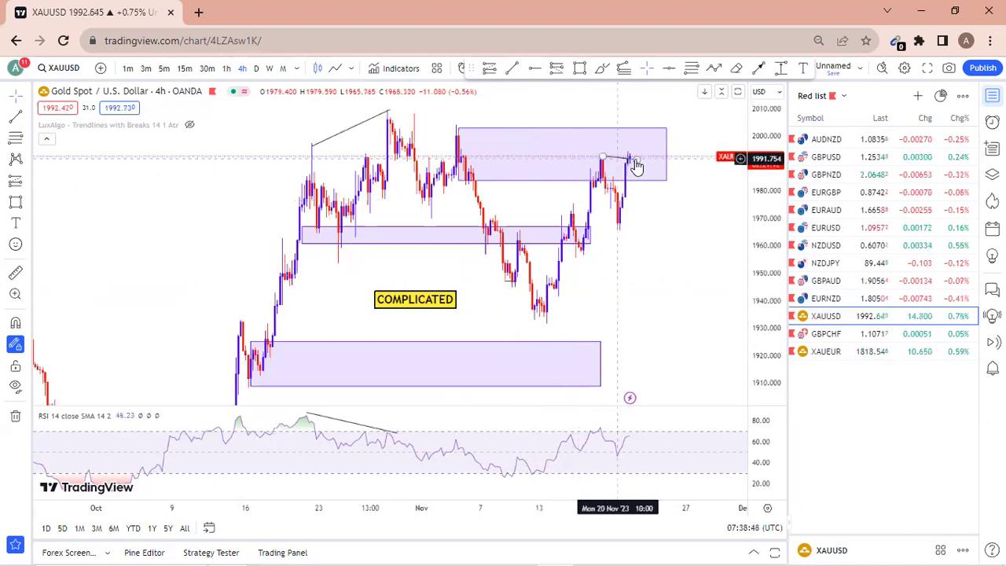
# Step: Load AUDNZD from the watchlist and move its BEARISH label to about 1.08072 on 27 October
pyautogui.click(827, 139)
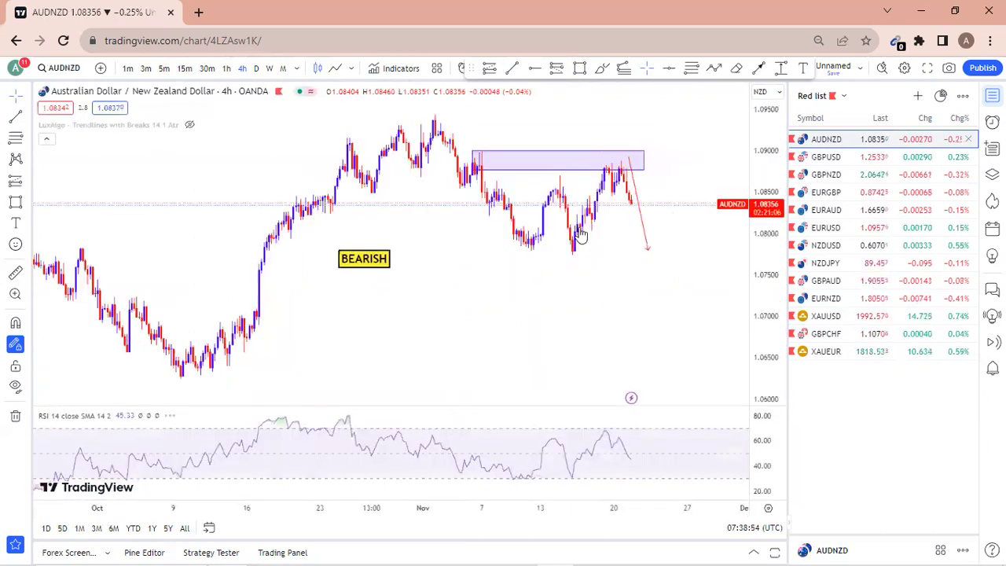
pyautogui.click(644, 171)
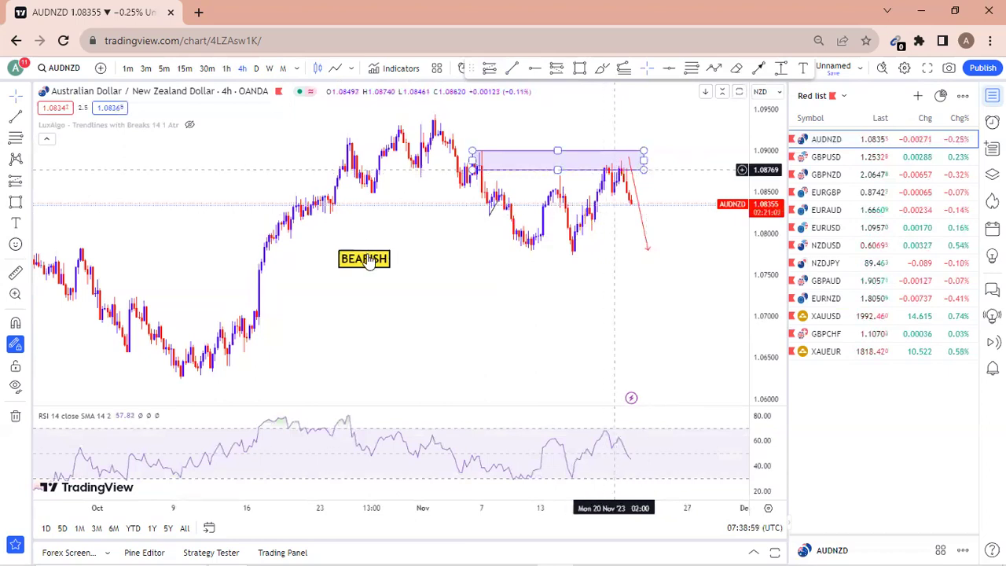
pyautogui.click(393, 247)
pyautogui.click(390, 250)
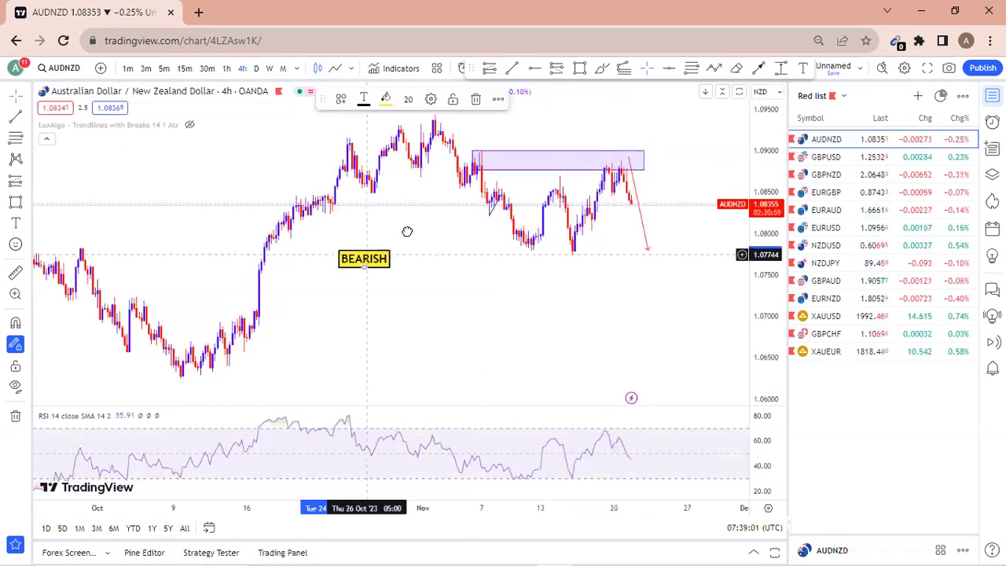
pyautogui.moveTo(408, 231); pyautogui.dragTo(409, 233)
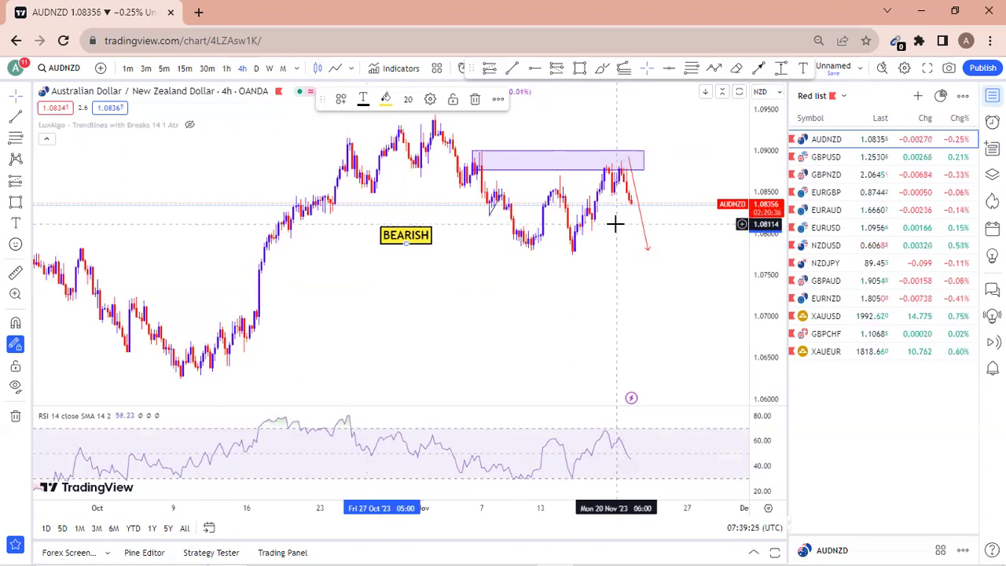
# Step: Examine the AUDNZD rectangle zone and the projected bearish arrow against the recent candles
pyautogui.scroll(1, 613, 227)
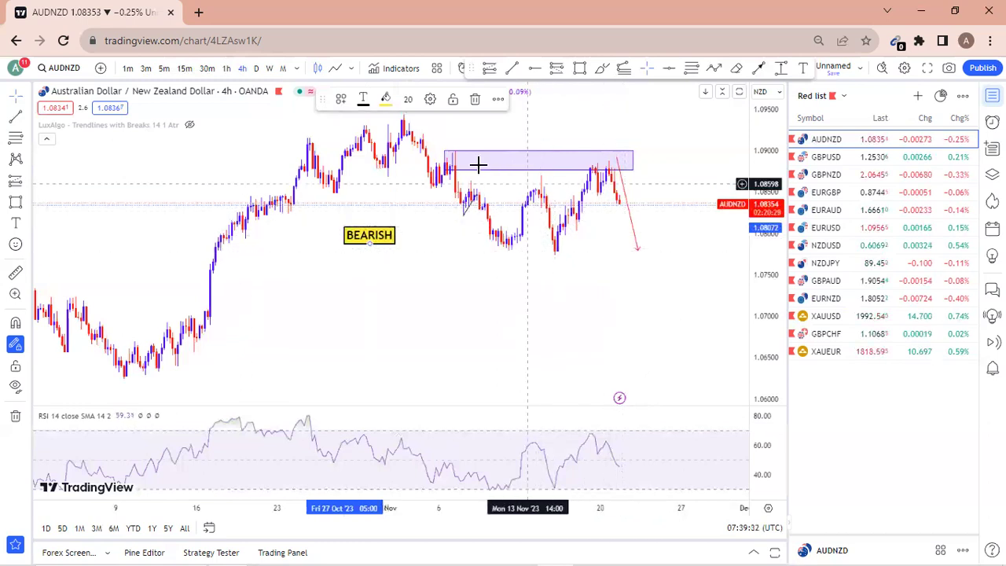
pyautogui.click(525, 167)
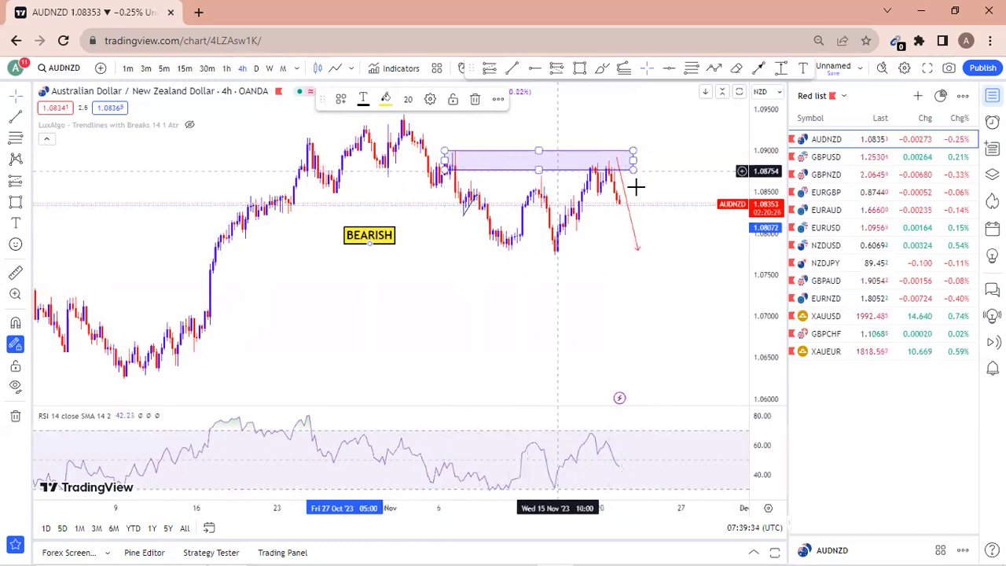
pyautogui.click(605, 253)
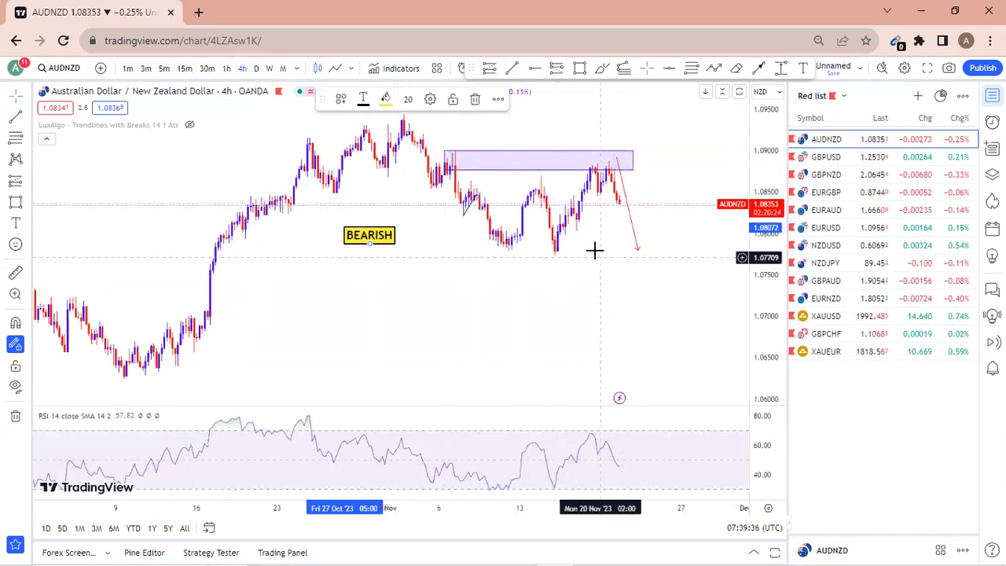